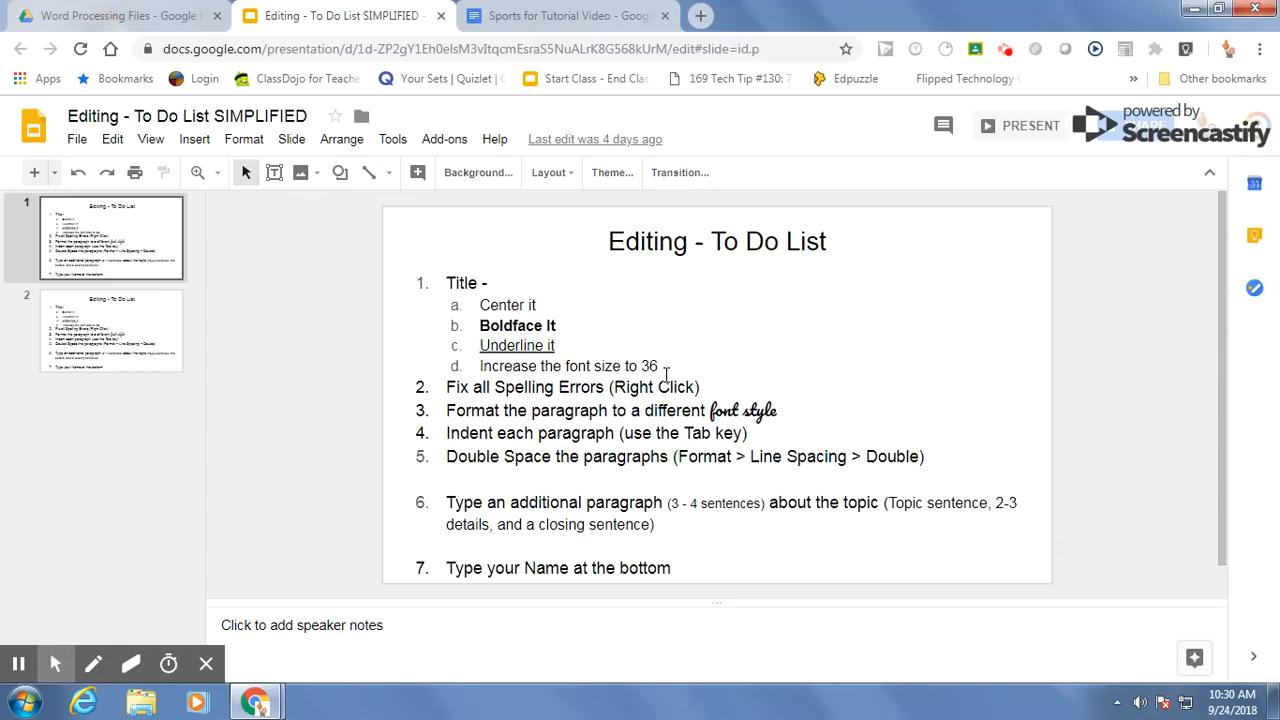
Step: Switch to the Sports for Tutorial Video document and center the title "Sports"
left_click(566, 17)
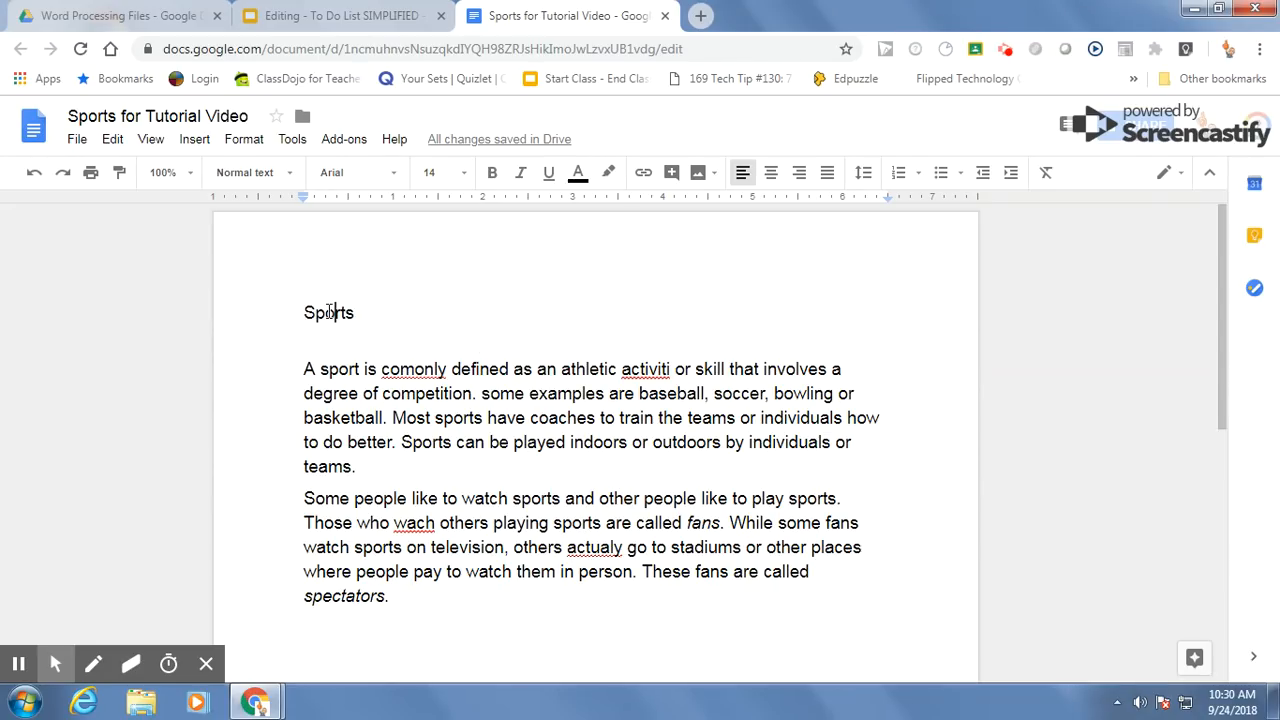
double_click(328, 314)
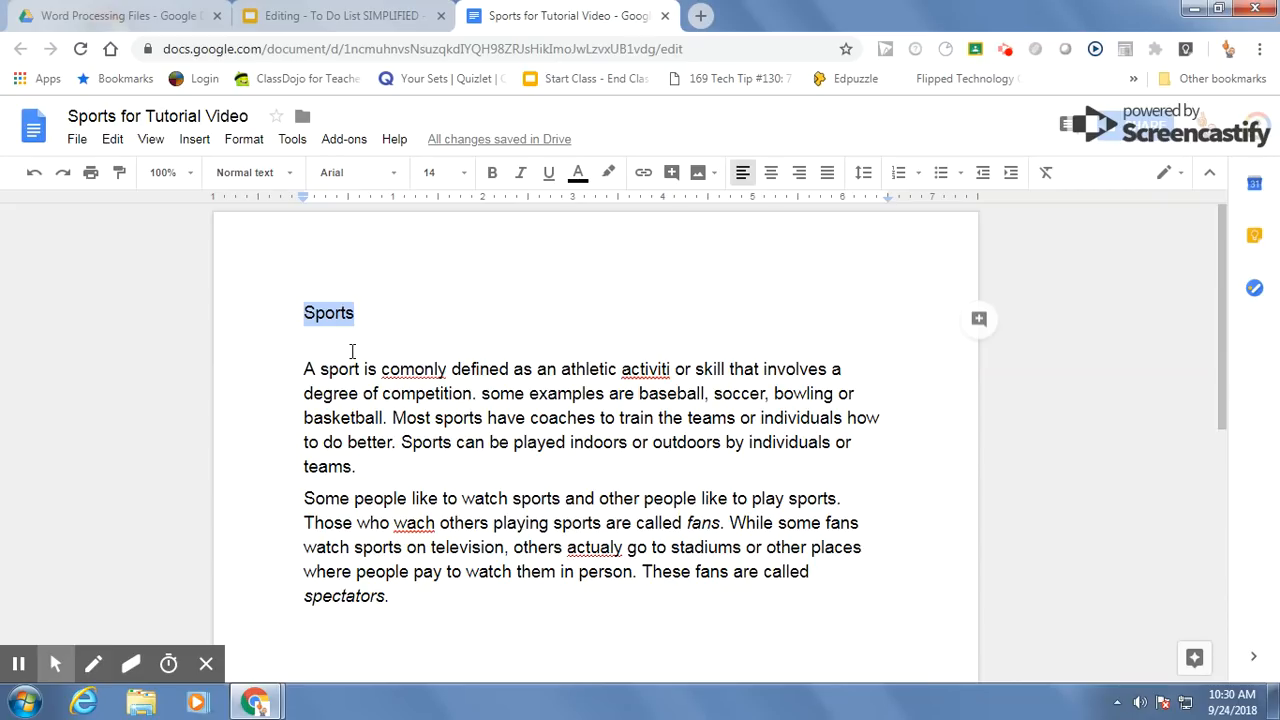
left_click(348, 352)
left_click_drag(306, 313, 356, 315)
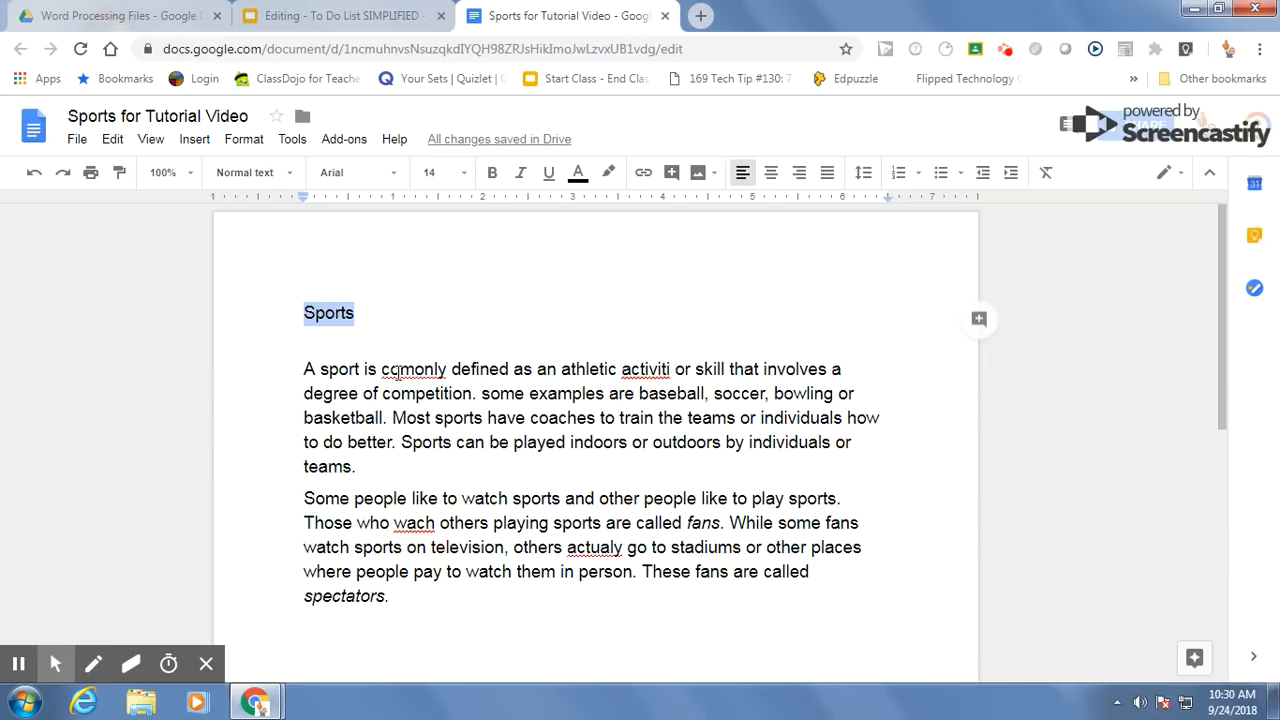
left_click(772, 184)
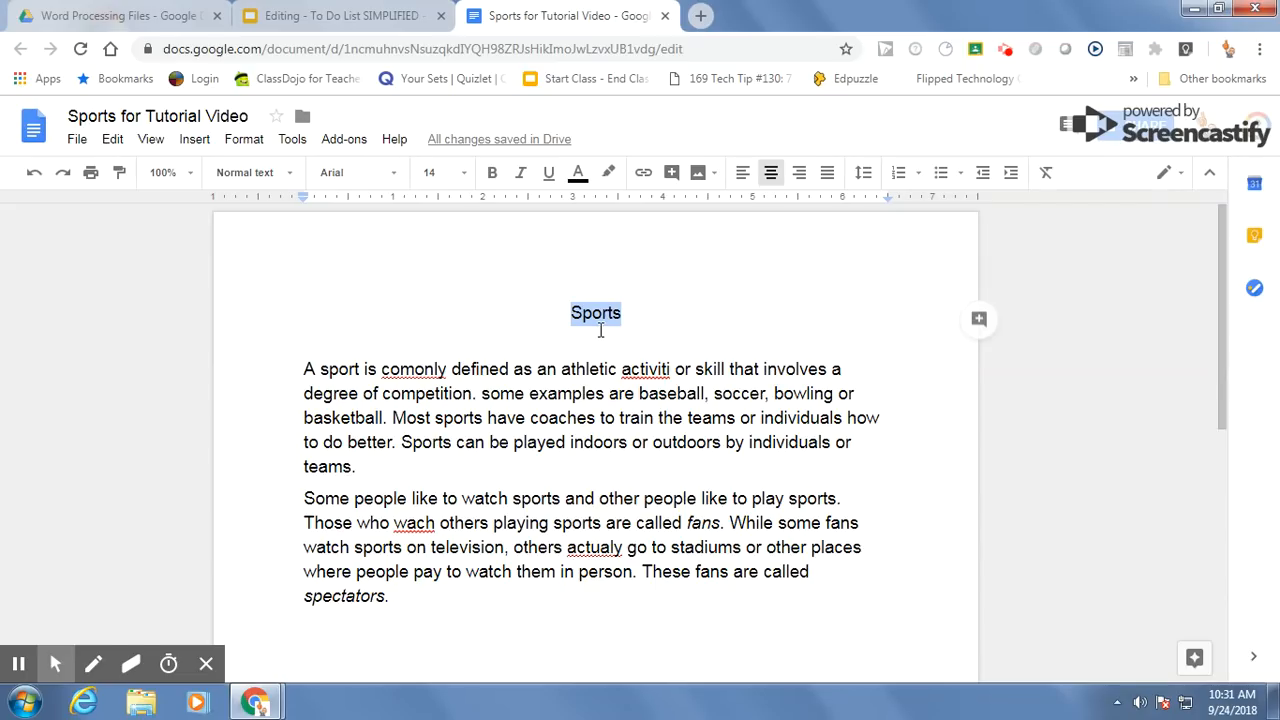
Step: Make the "Sports" title bold and underlined, and set its font size to 36
left_click(492, 180)
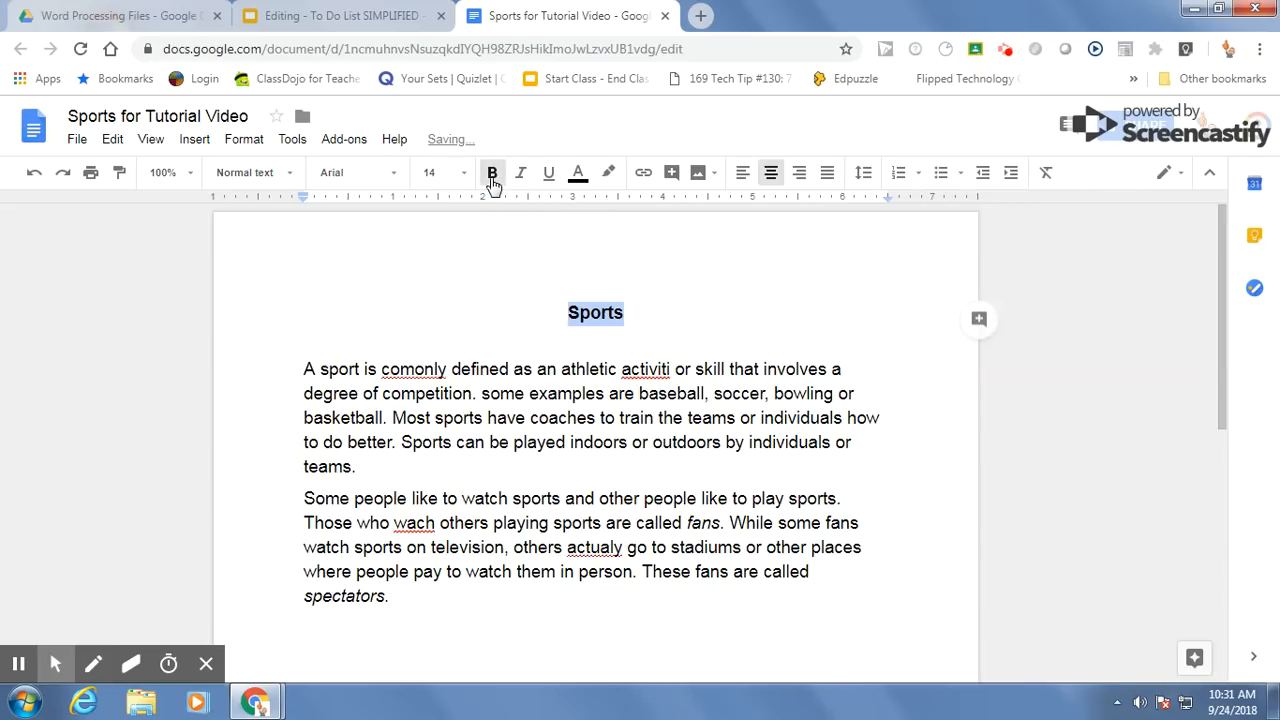
left_click(549, 176)
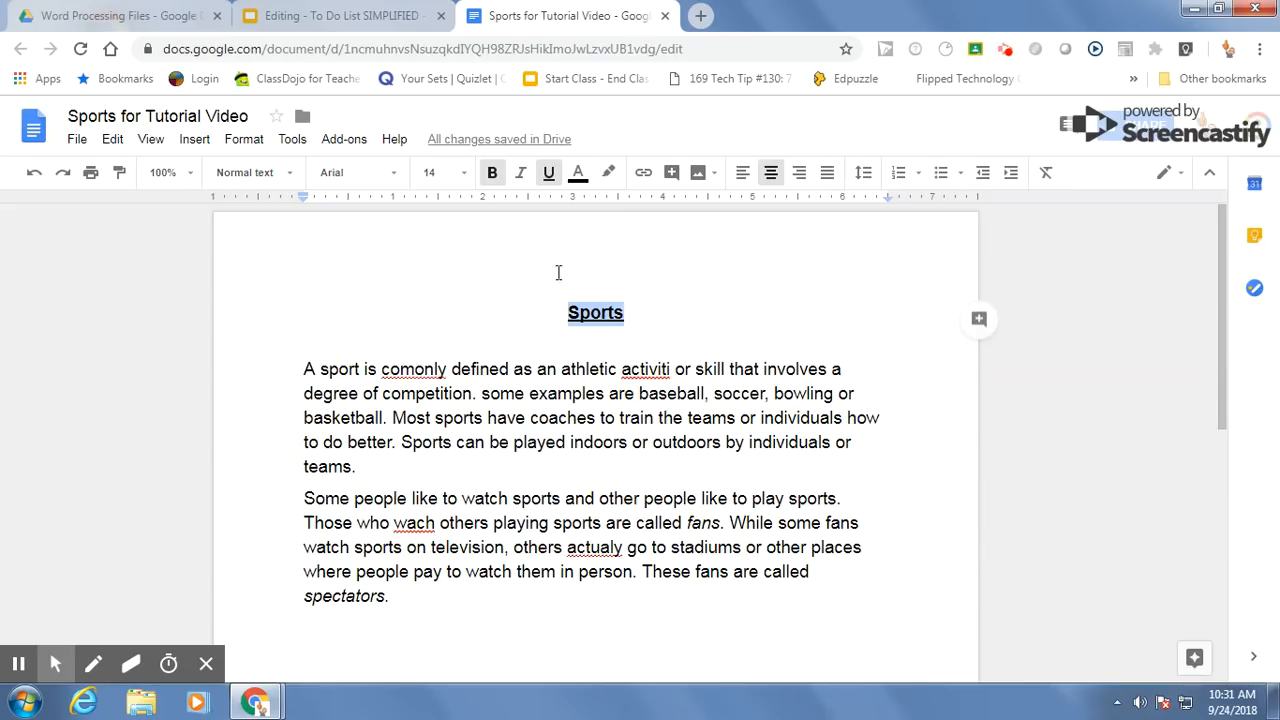
left_click(464, 175)
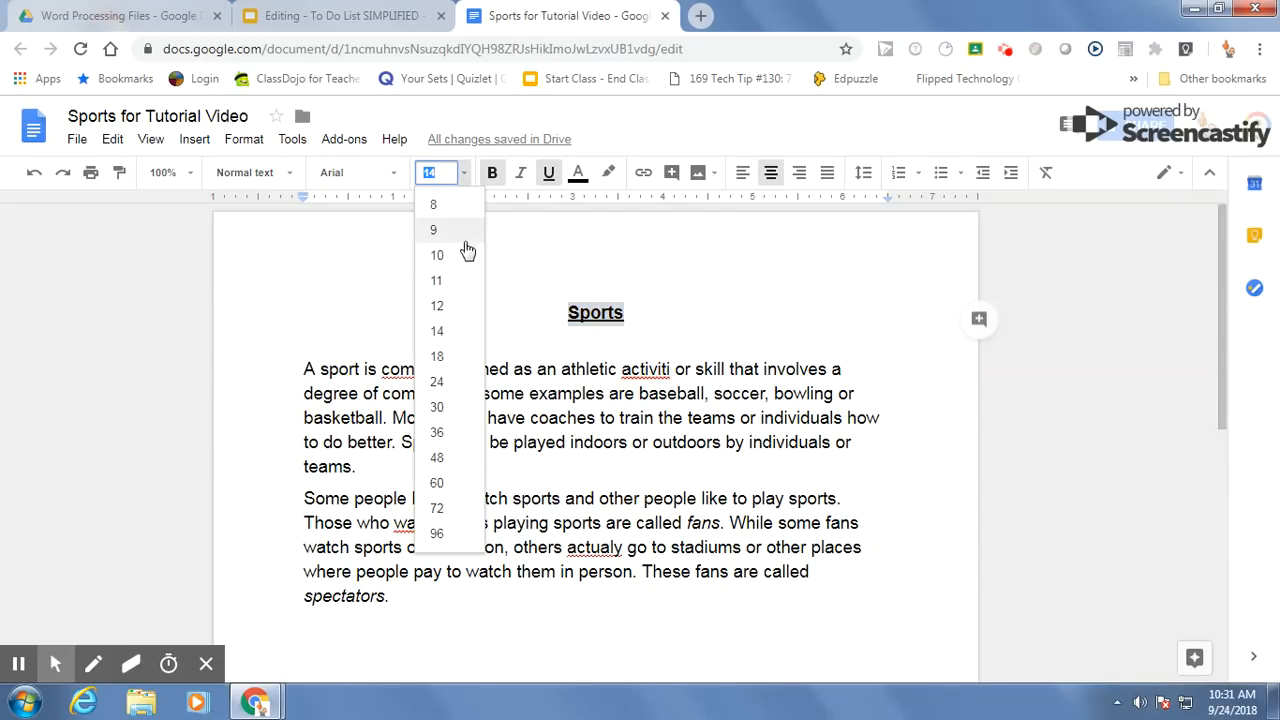
left_click(440, 432)
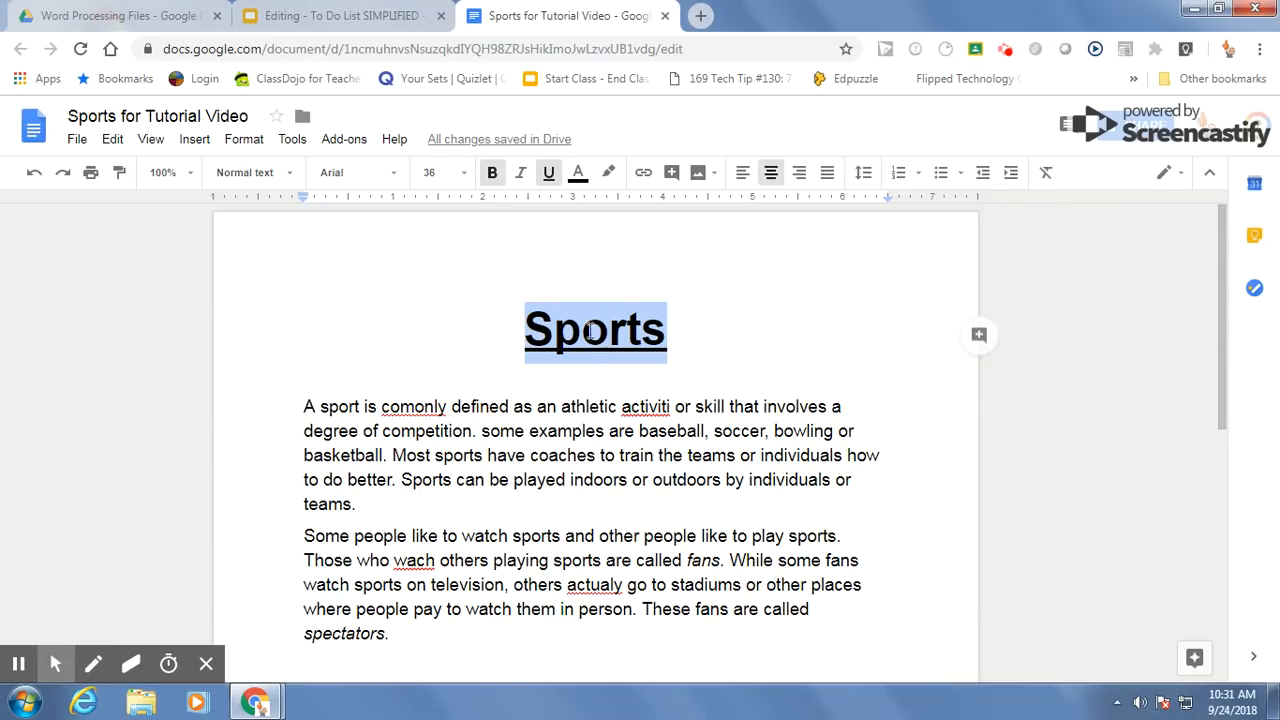
Step: Check the editing to-do list, and correct the misspelled words in the document to the suggested "commonly", "activity" and "watch"
left_click(337, 22)
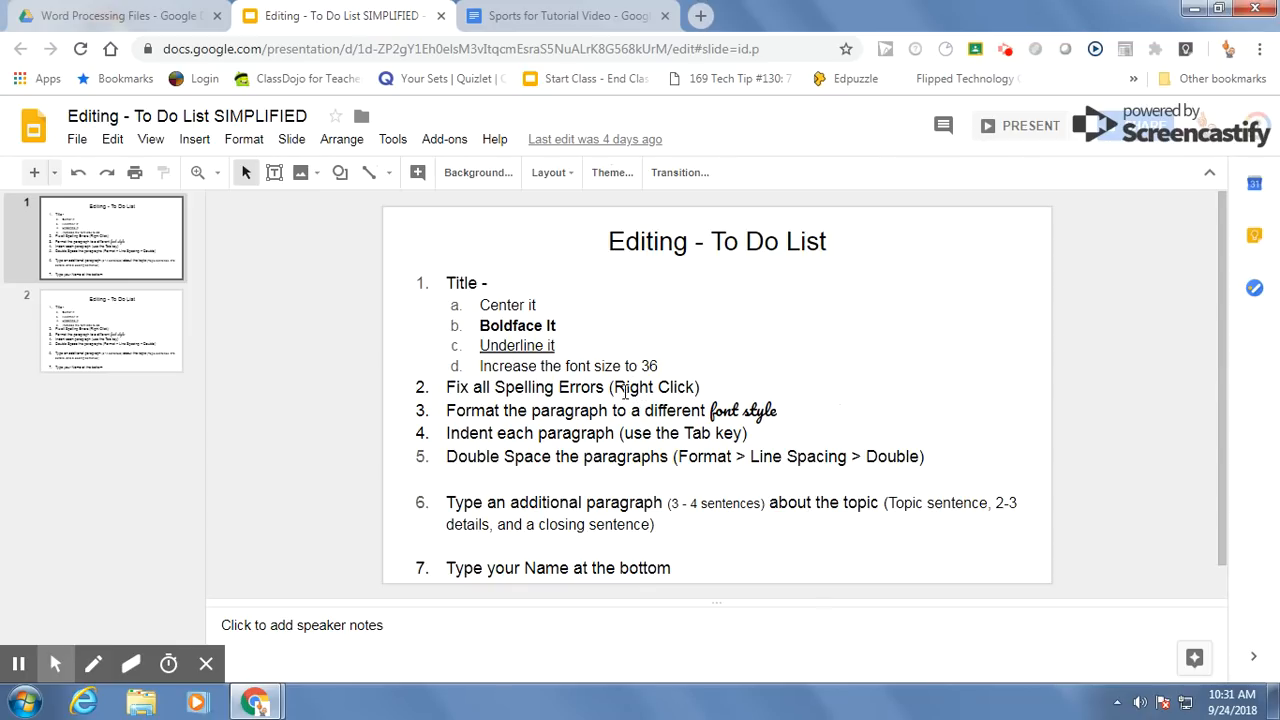
left_click(551, 22)
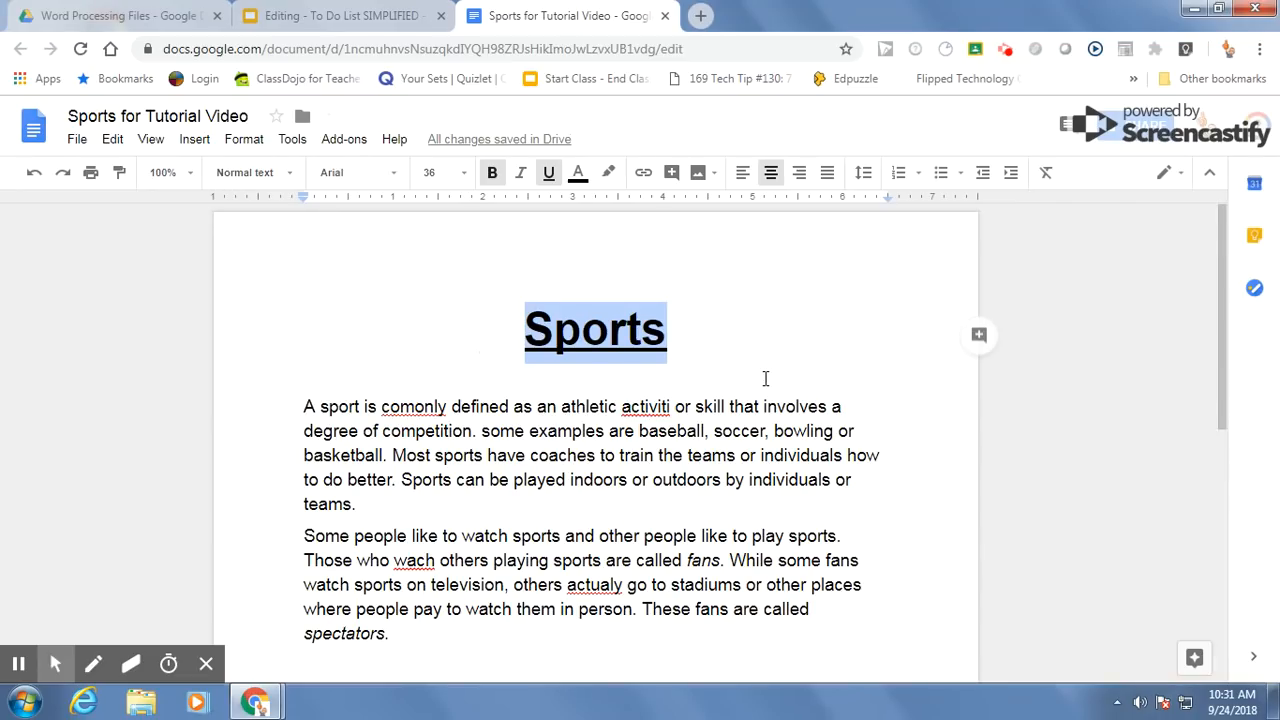
scroll(763, 377, "down", 1)
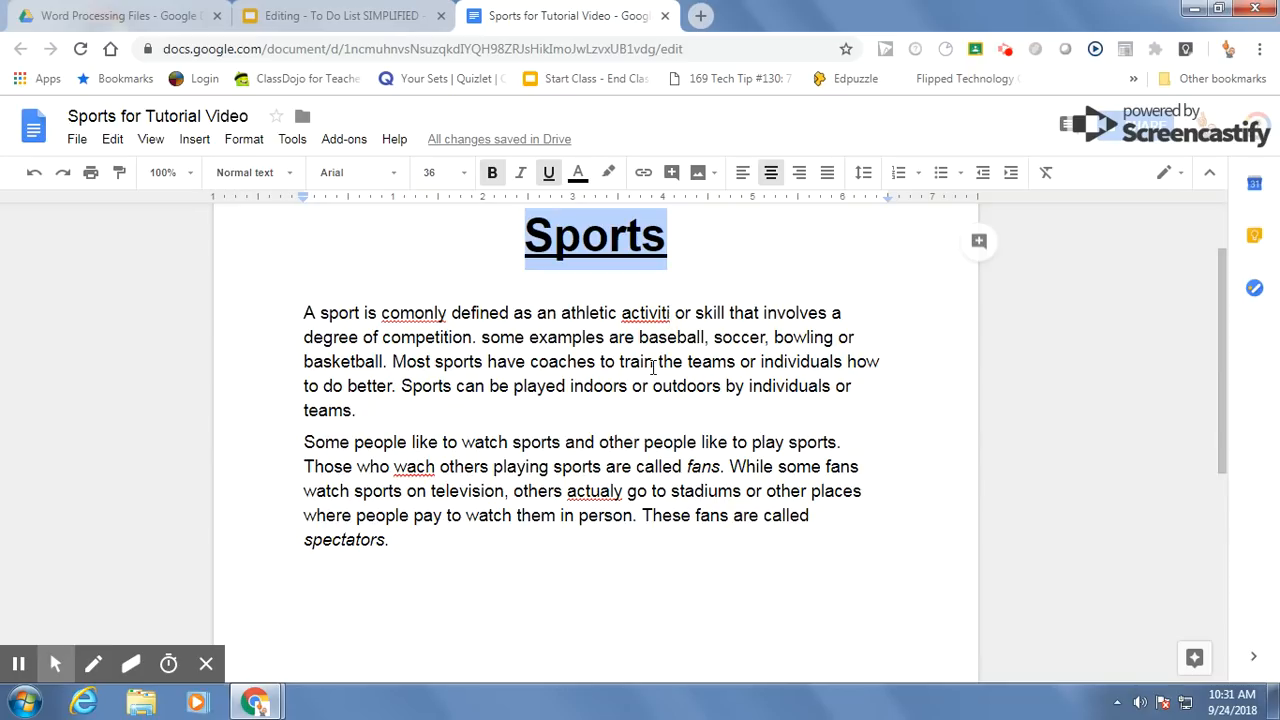
right_click(412, 314)
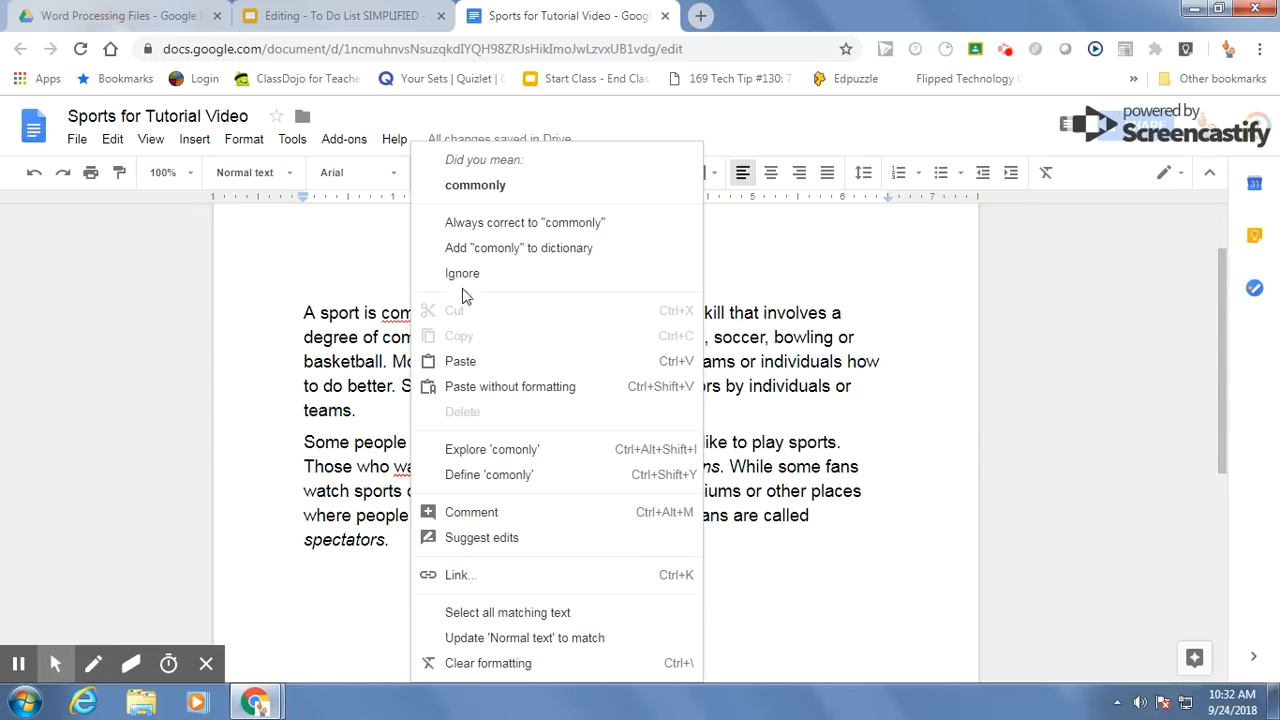
left_click(477, 190)
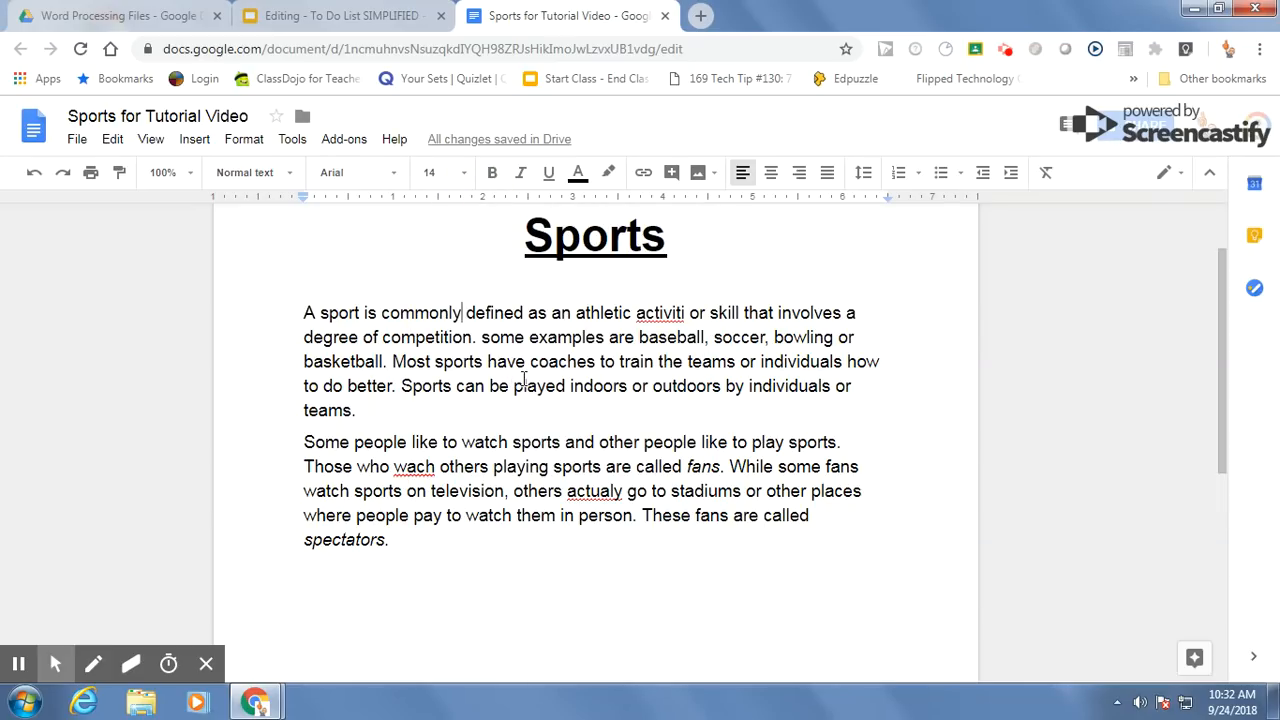
right_click(667, 313)
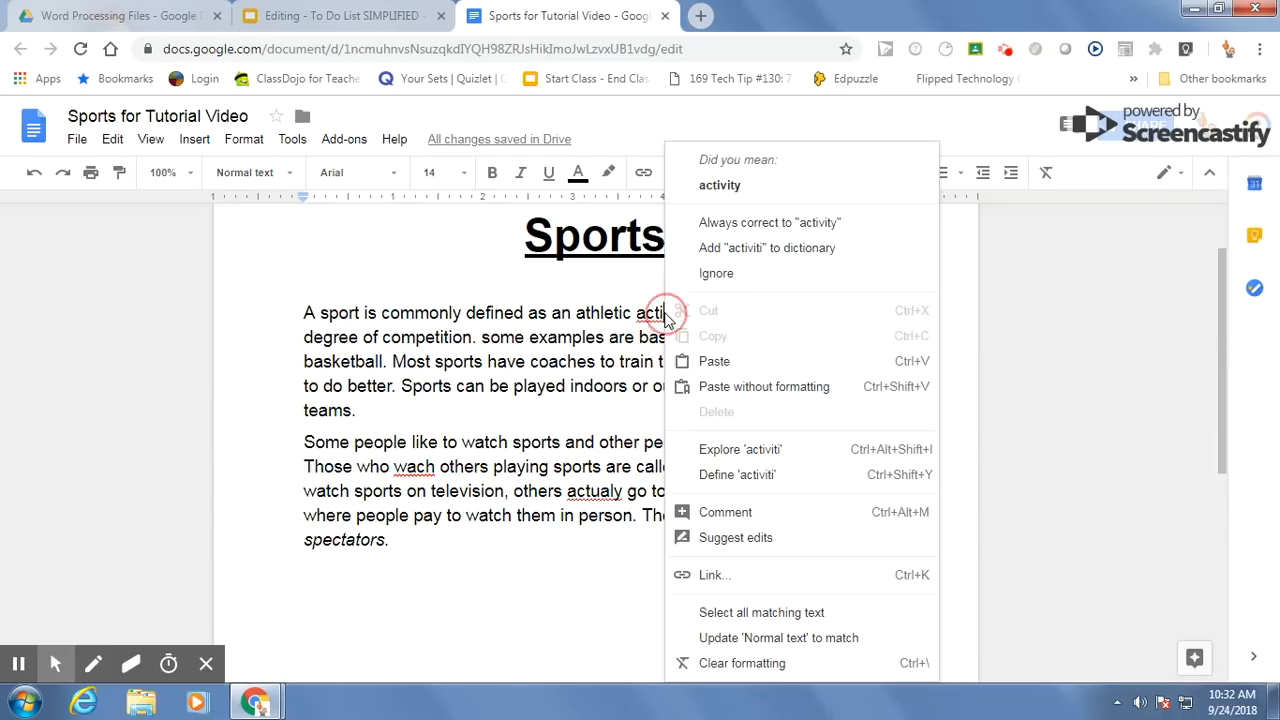
left_click(724, 193)
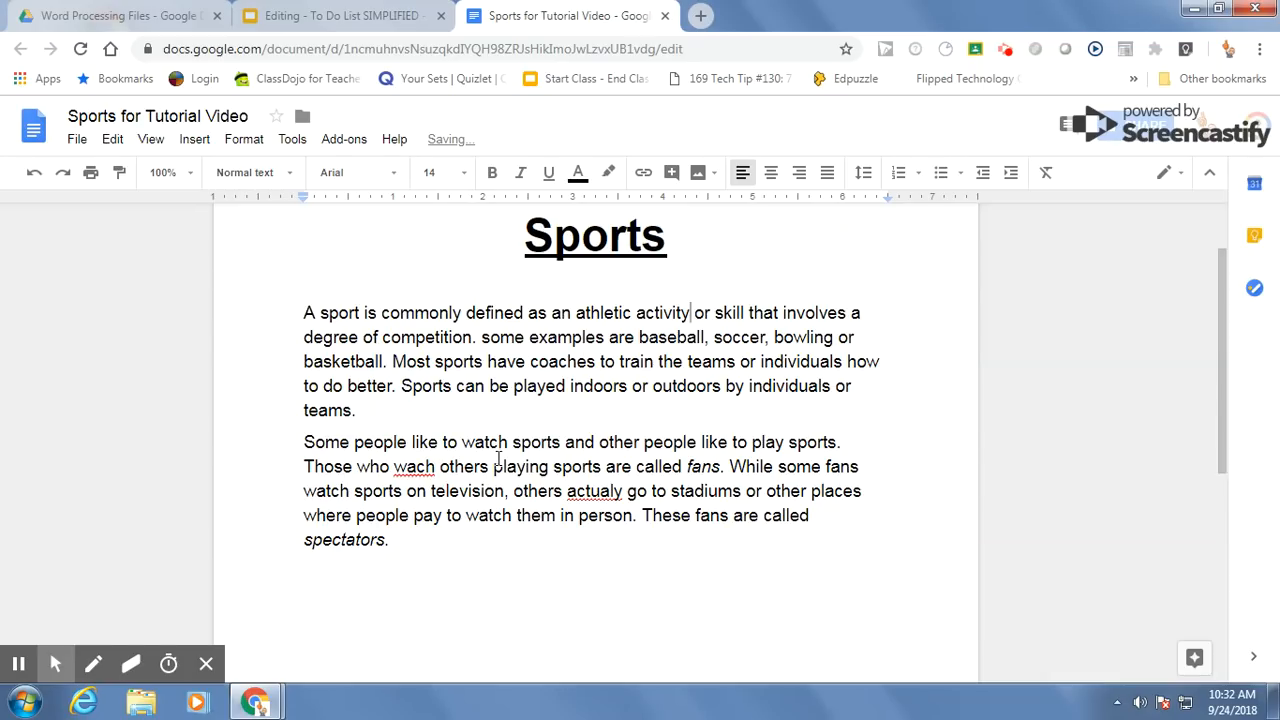
right_click(415, 472)
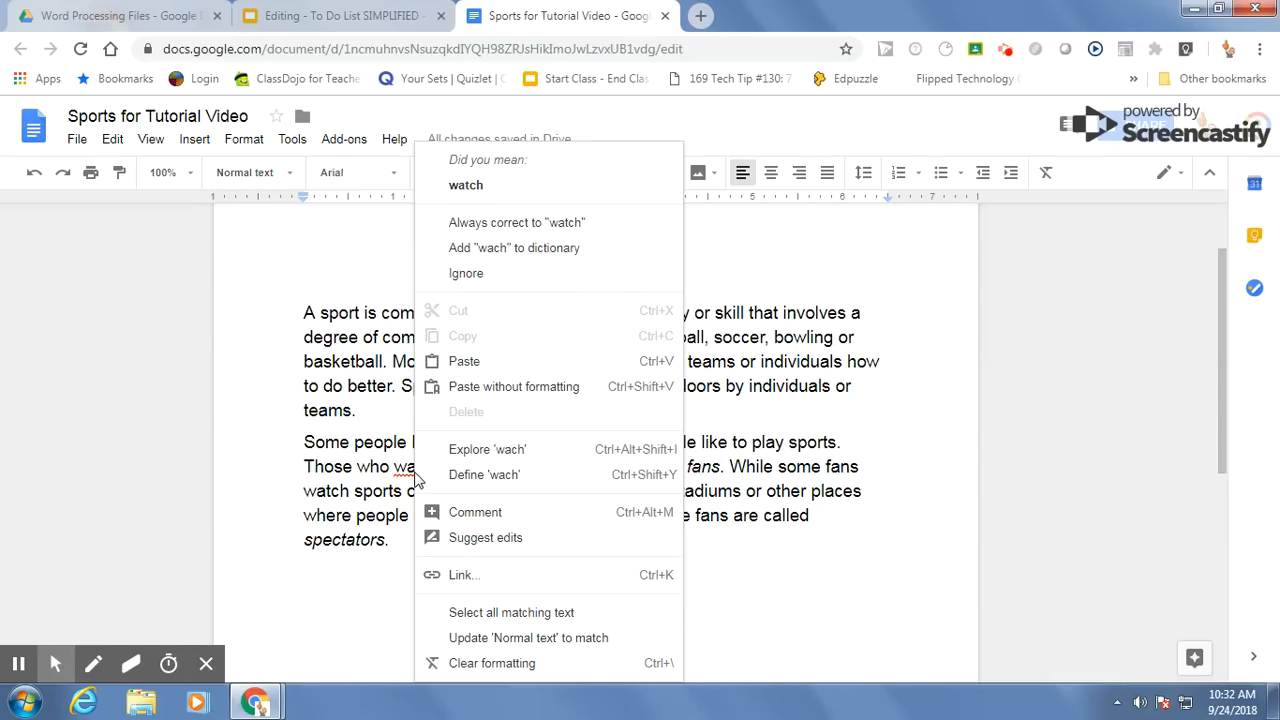
left_click(466, 189)
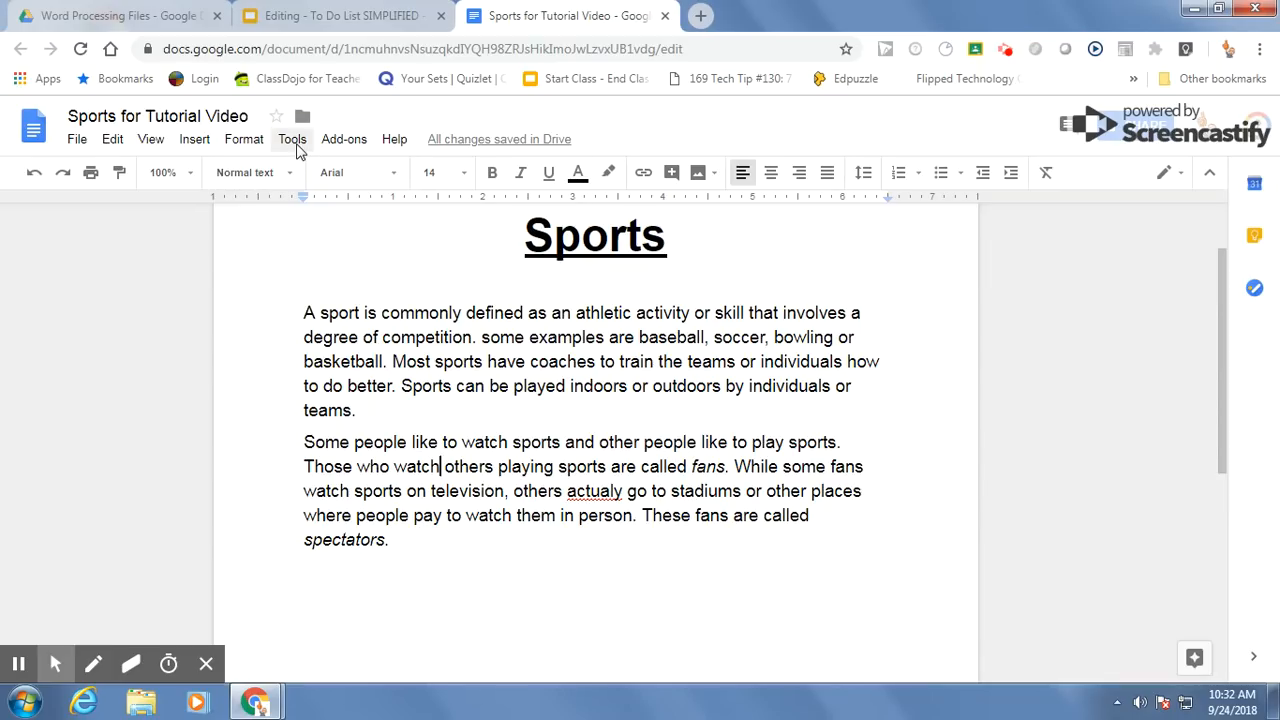
Step: Check in the spelling options whether underlining of errors is enabled, leaving the setting as it is
left_click(292, 140)
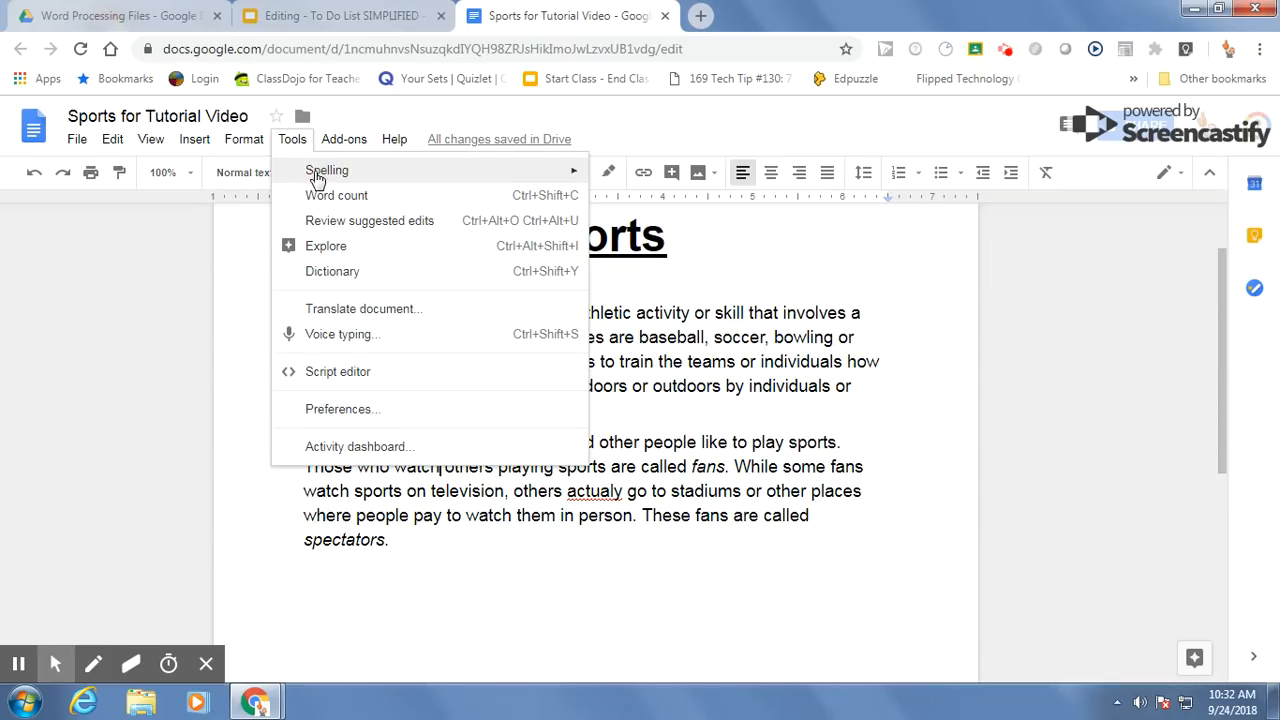
mouse_move(318, 173)
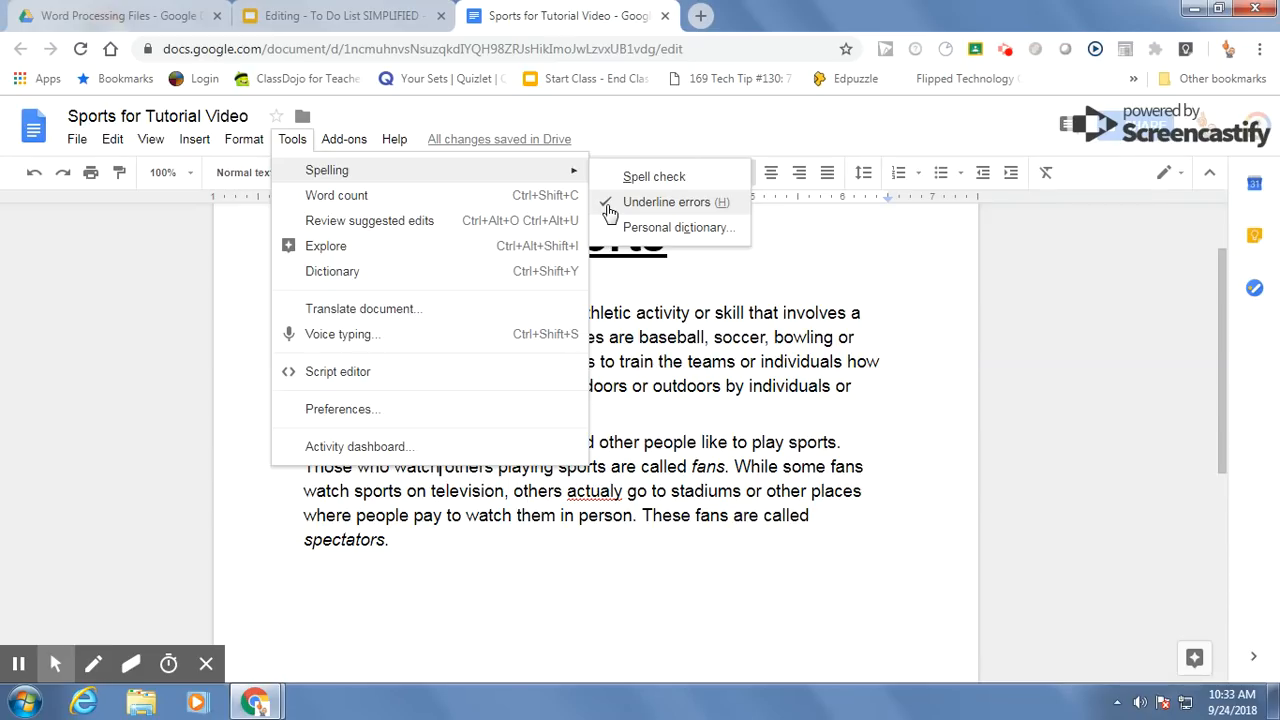
left_click(443, 541)
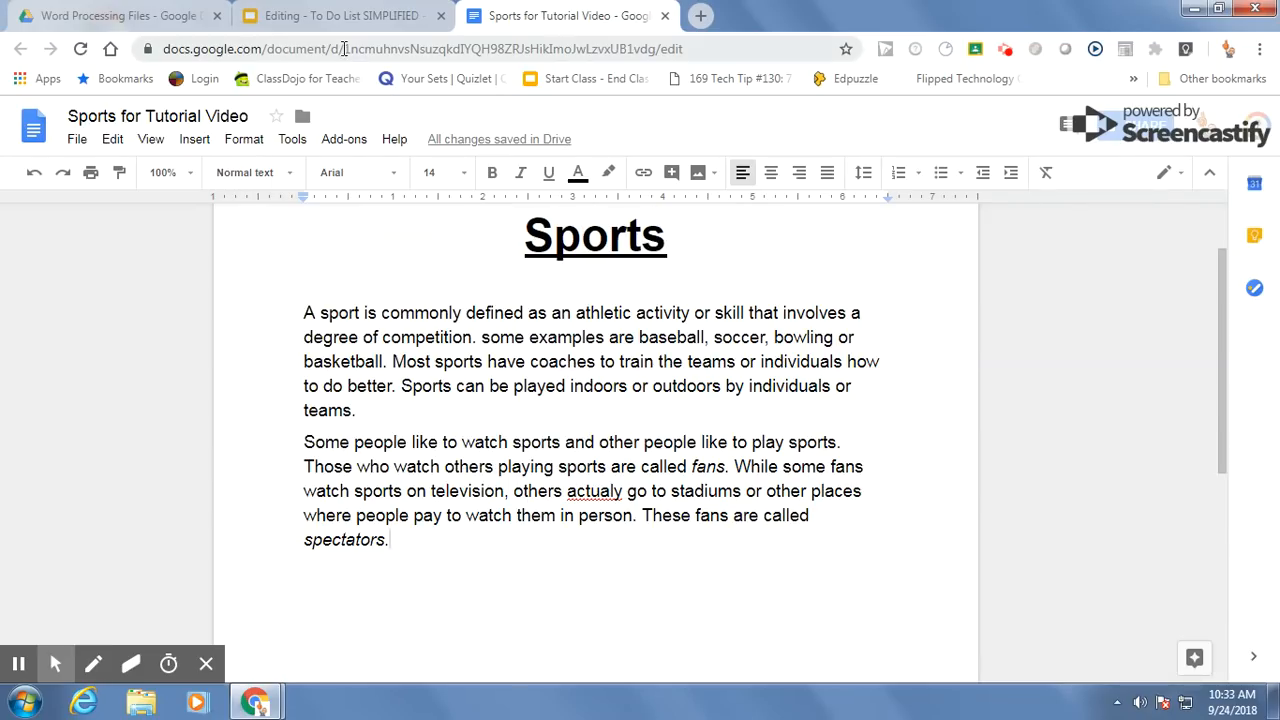
Step: Check the to-do list for the font item, and change both body paragraphs under the title to the Comfortaa font
left_click(332, 20)
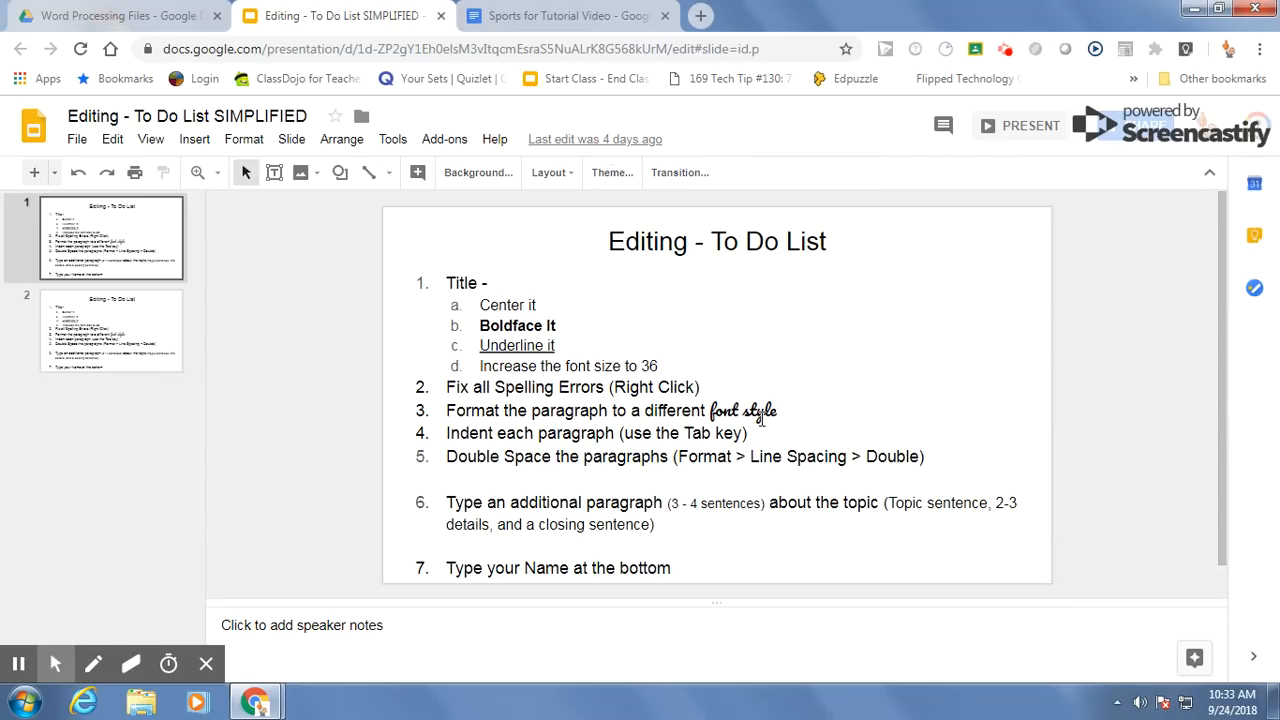
left_click(540, 18)
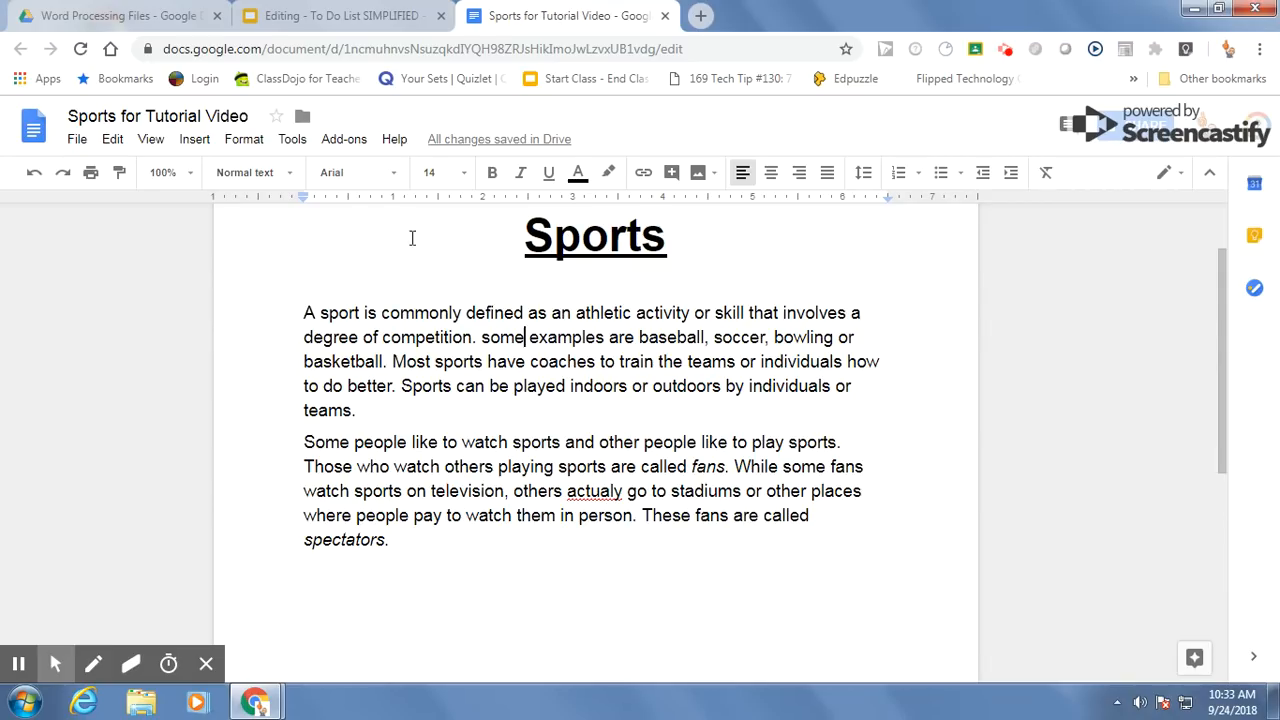
left_click(395, 177)
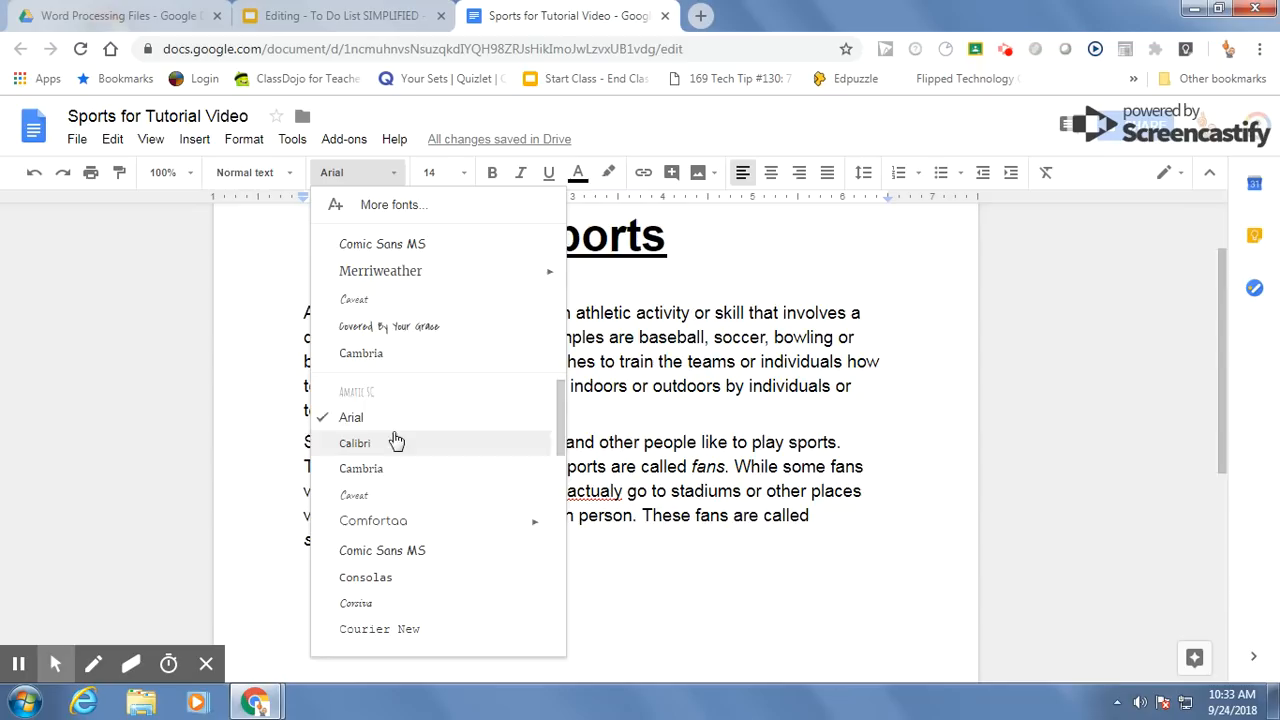
left_click(733, 286)
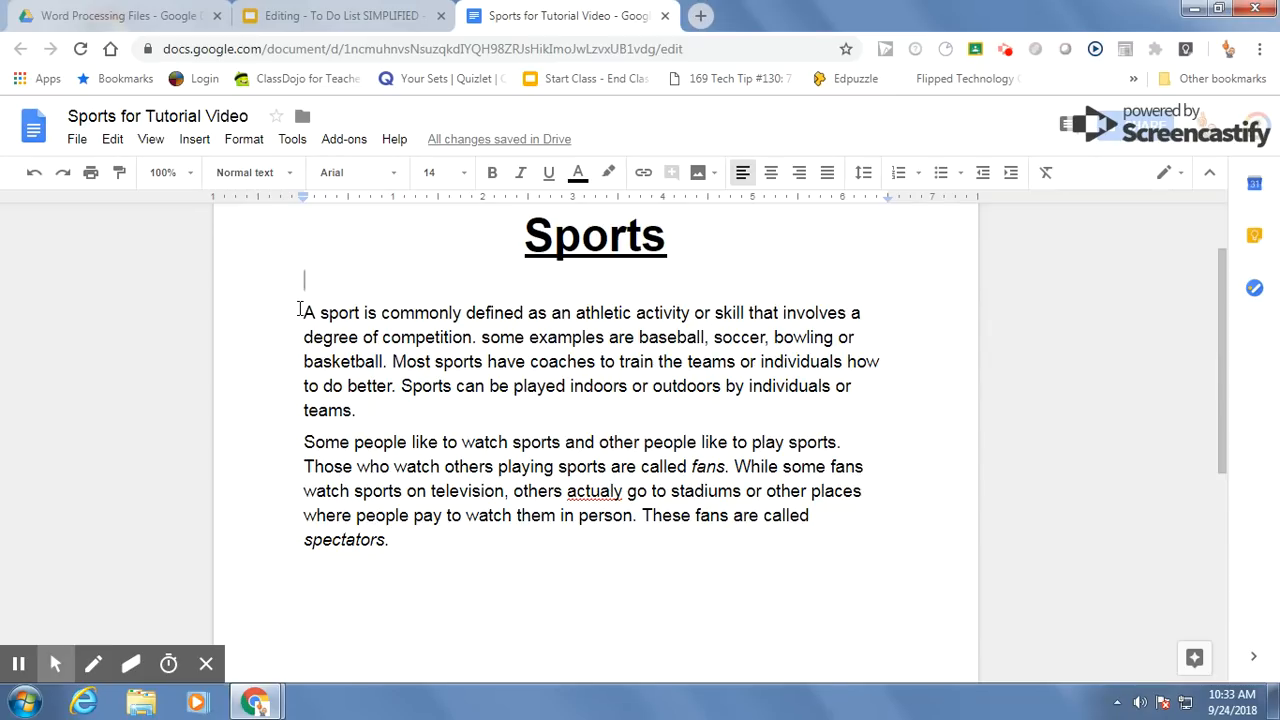
left_click_drag(299, 310, 648, 541)
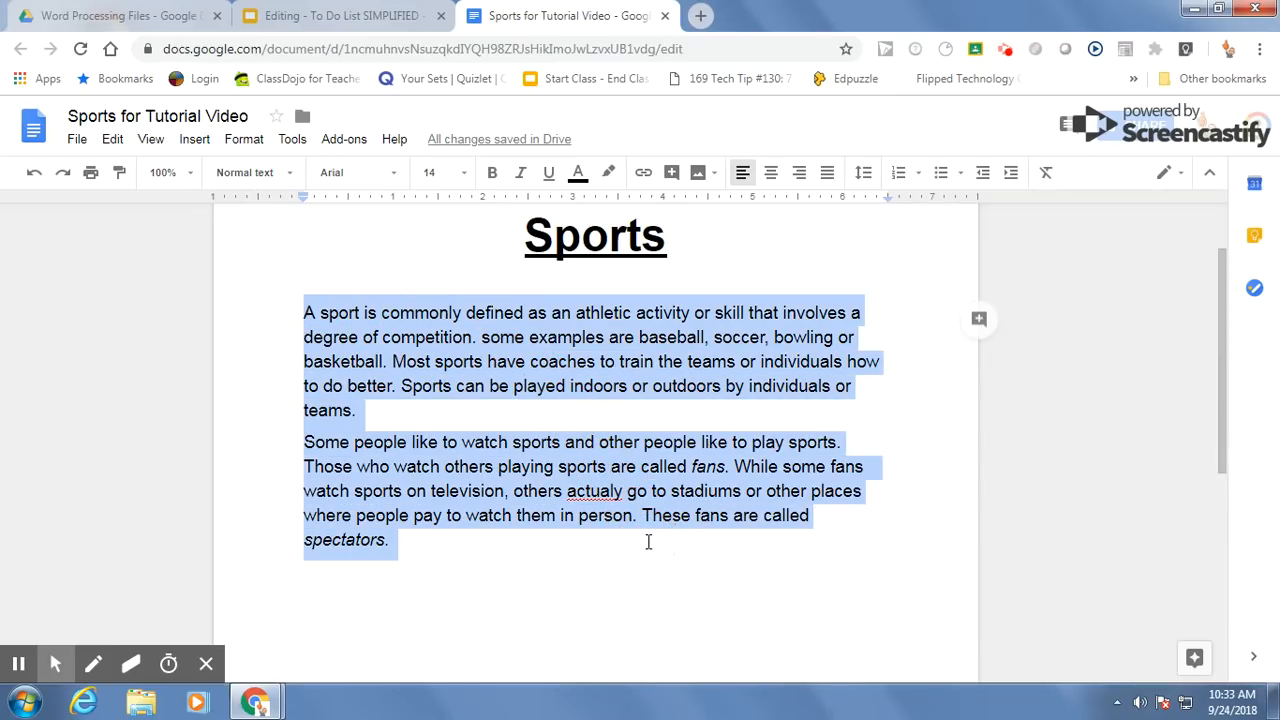
left_click(396, 184)
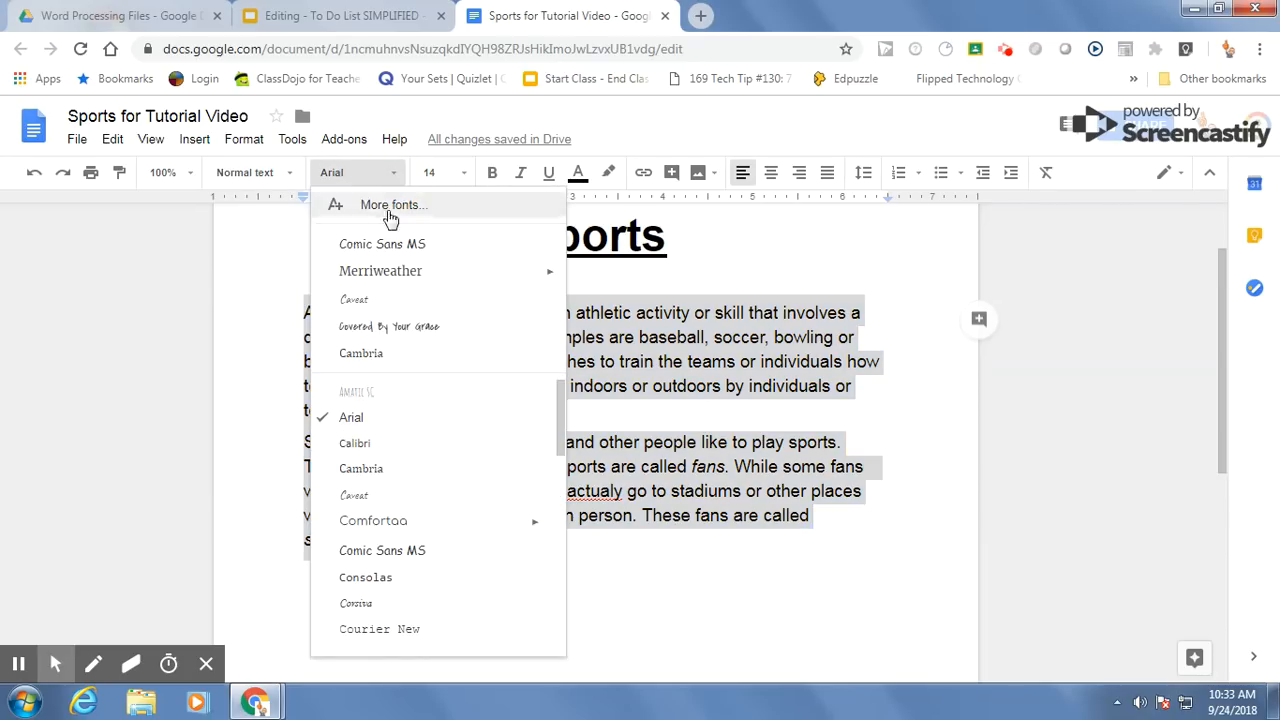
left_click(389, 524)
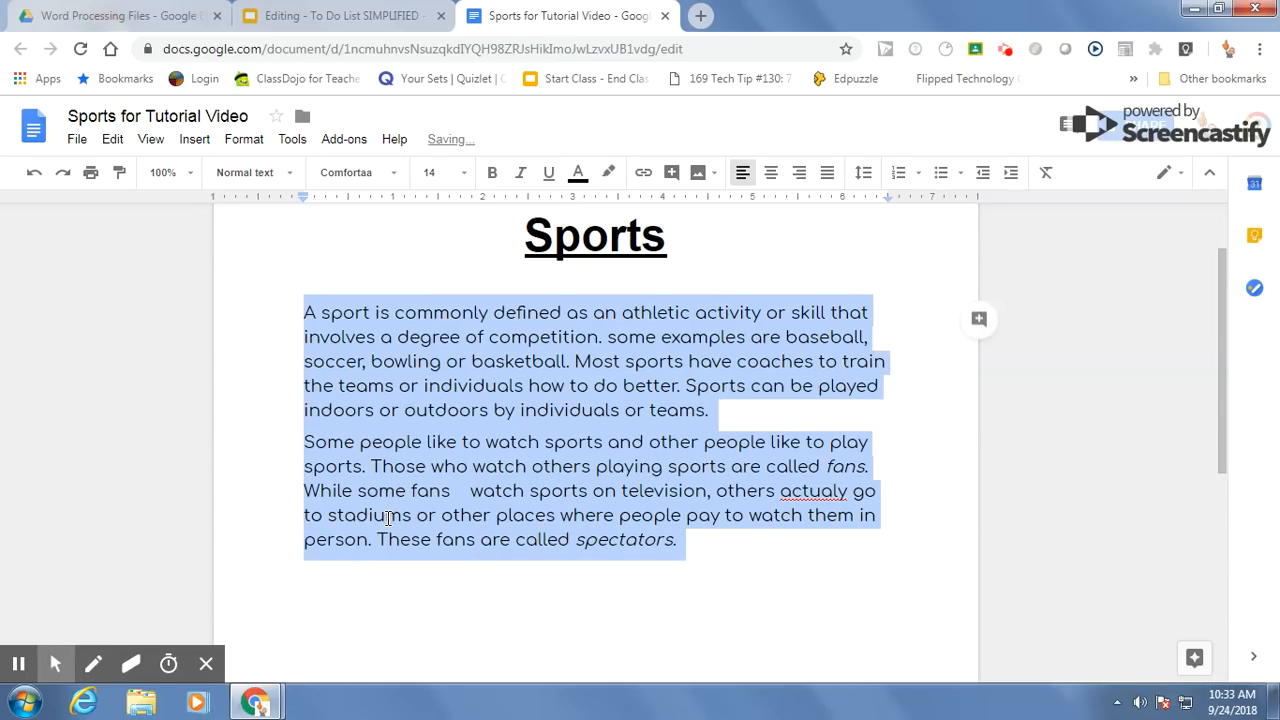
left_click(673, 585)
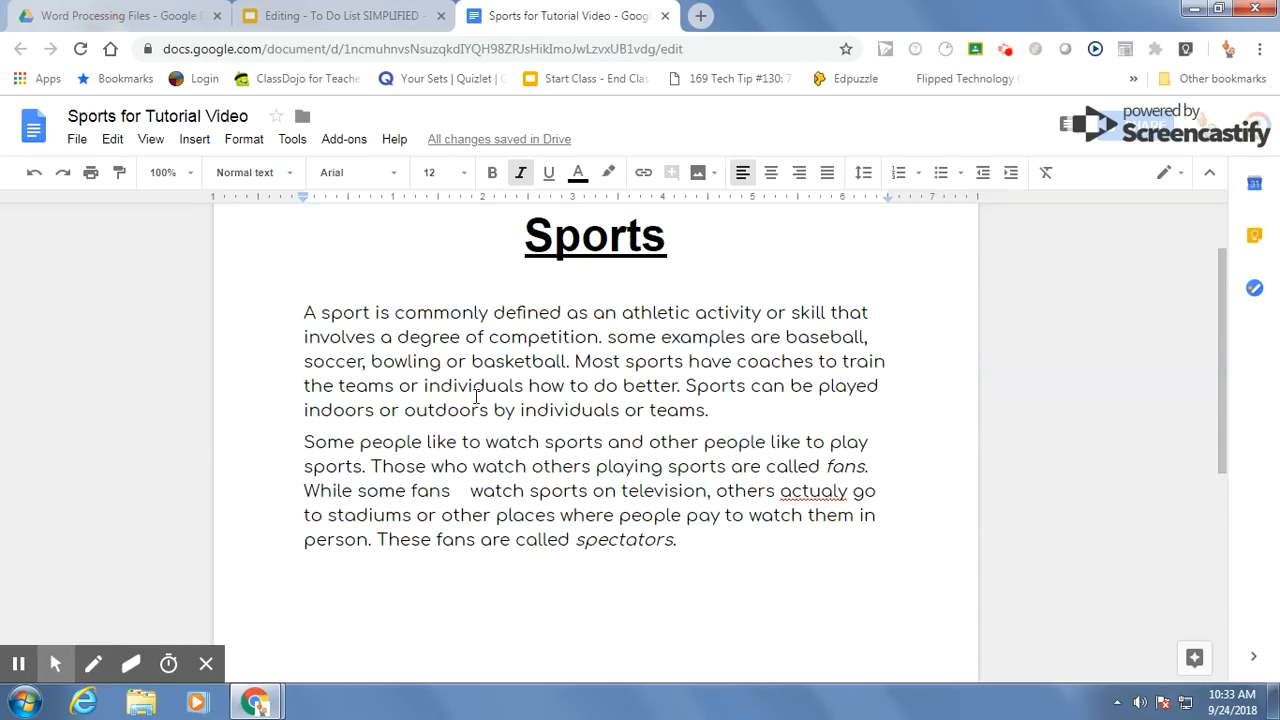
Step: Change the font of the first body paragraph to Covered By Your Grace
triple_click(440, 341)
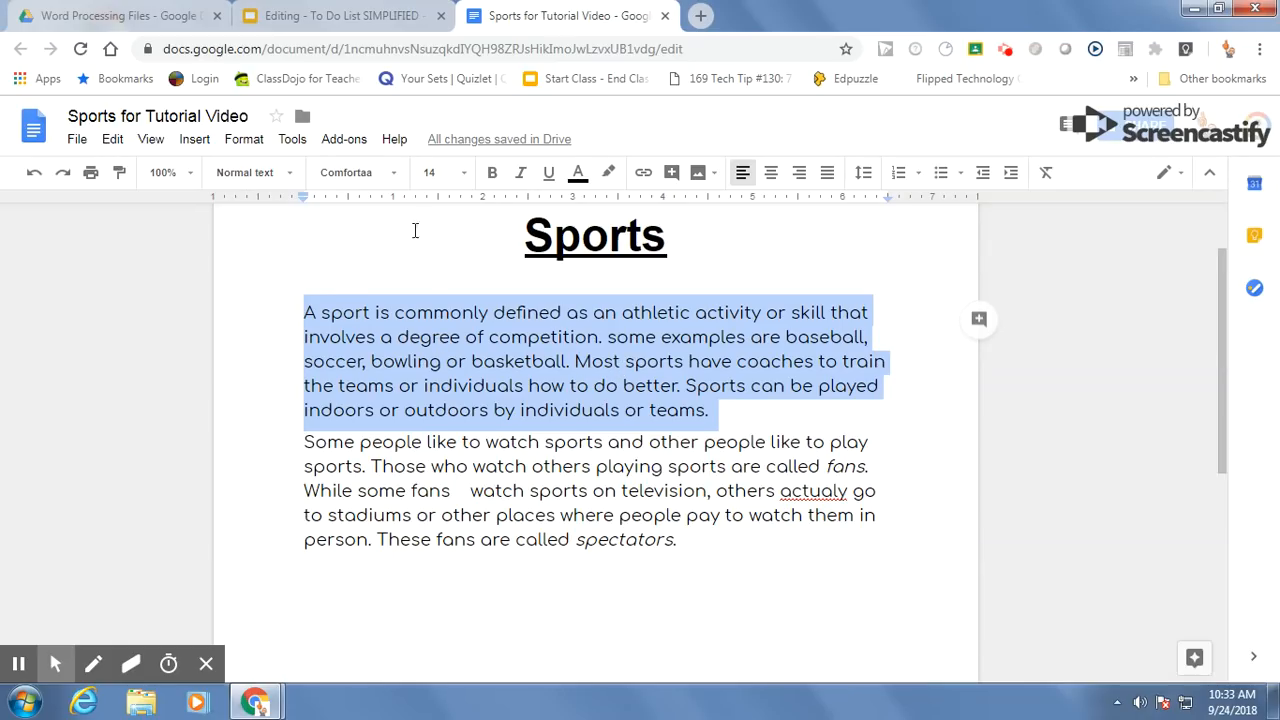
left_click(393, 180)
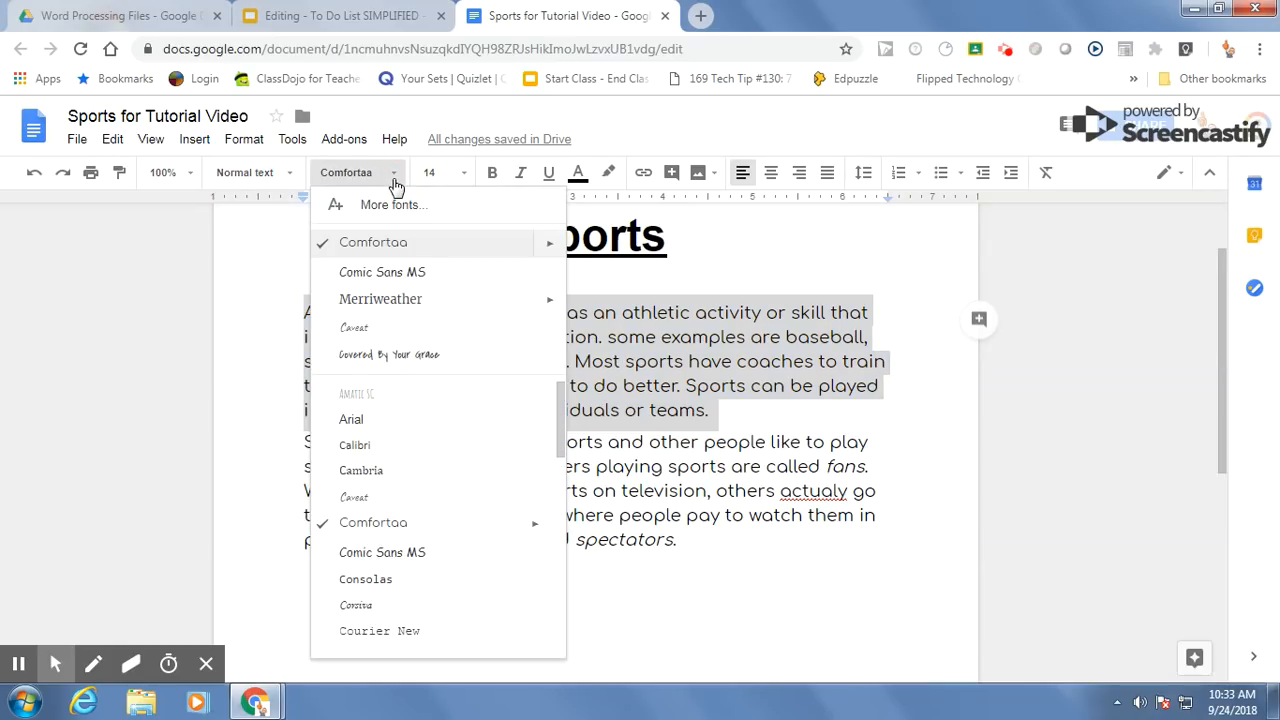
left_click(412, 358)
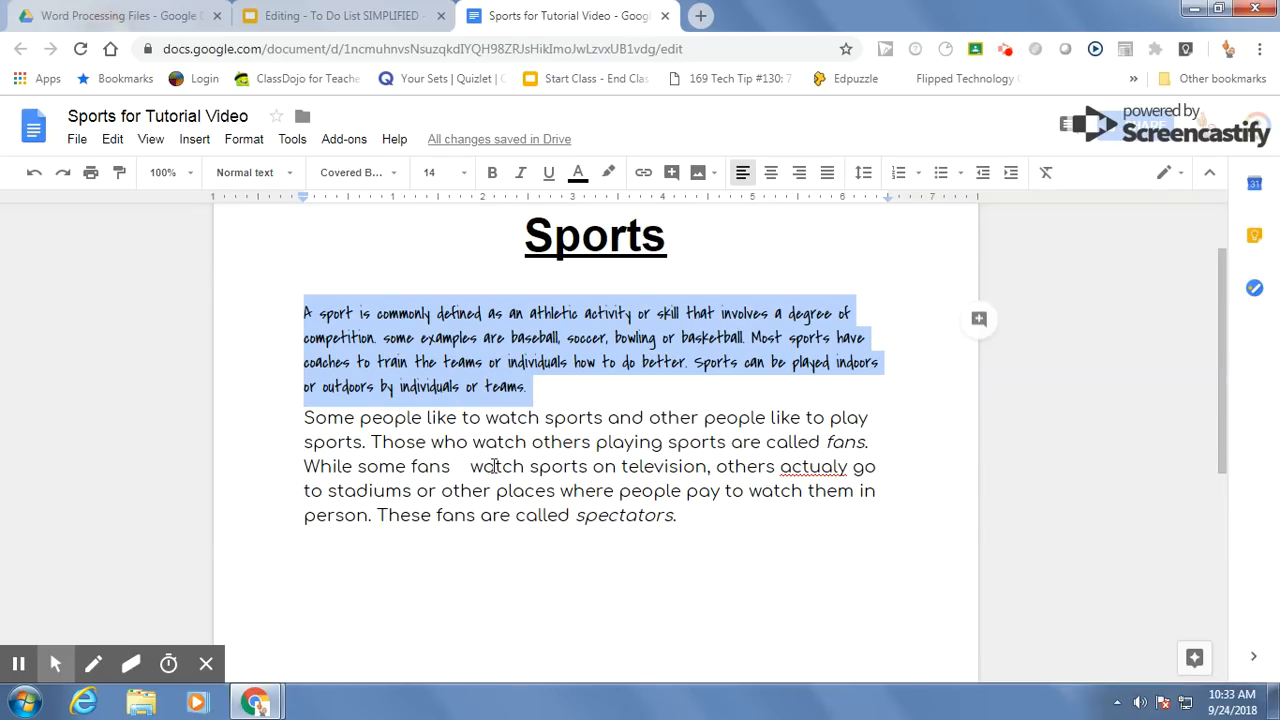
Step: Browse the available fonts for the second body paragraph, leaving its font as it is
left_click_drag(299, 418, 672, 535)
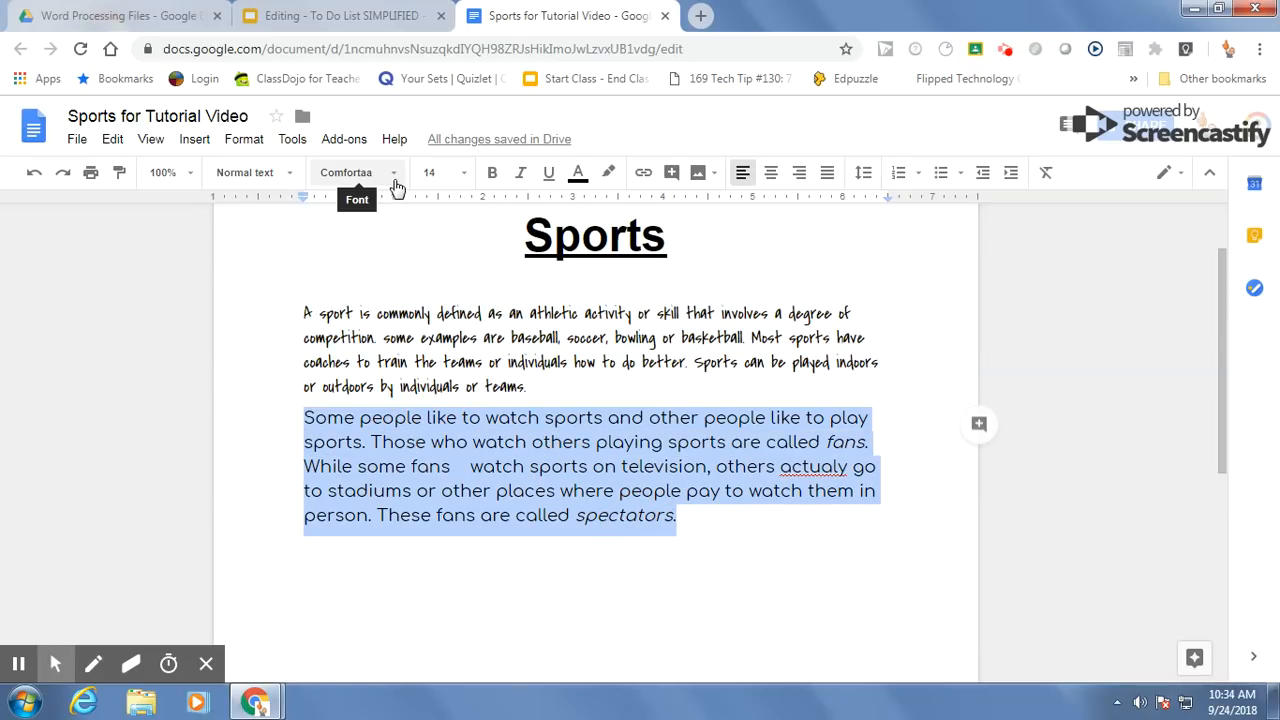
left_click(396, 187)
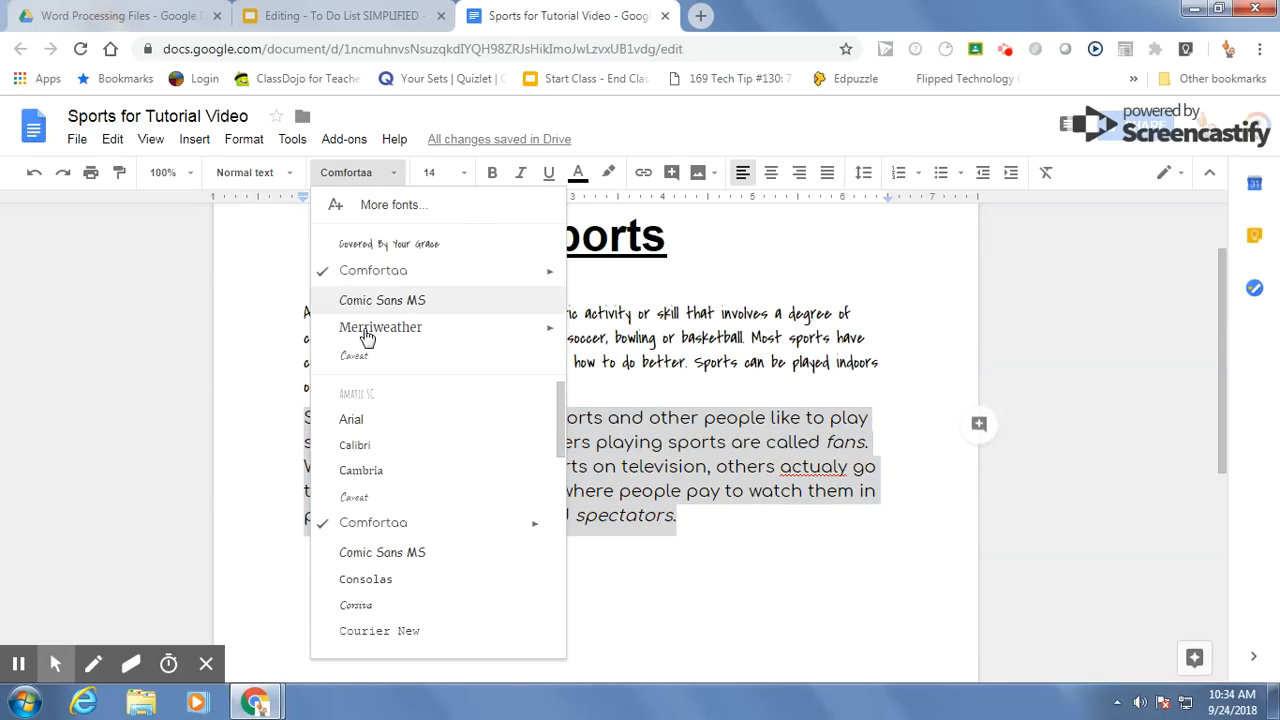
scroll(458, 478, "down", 4)
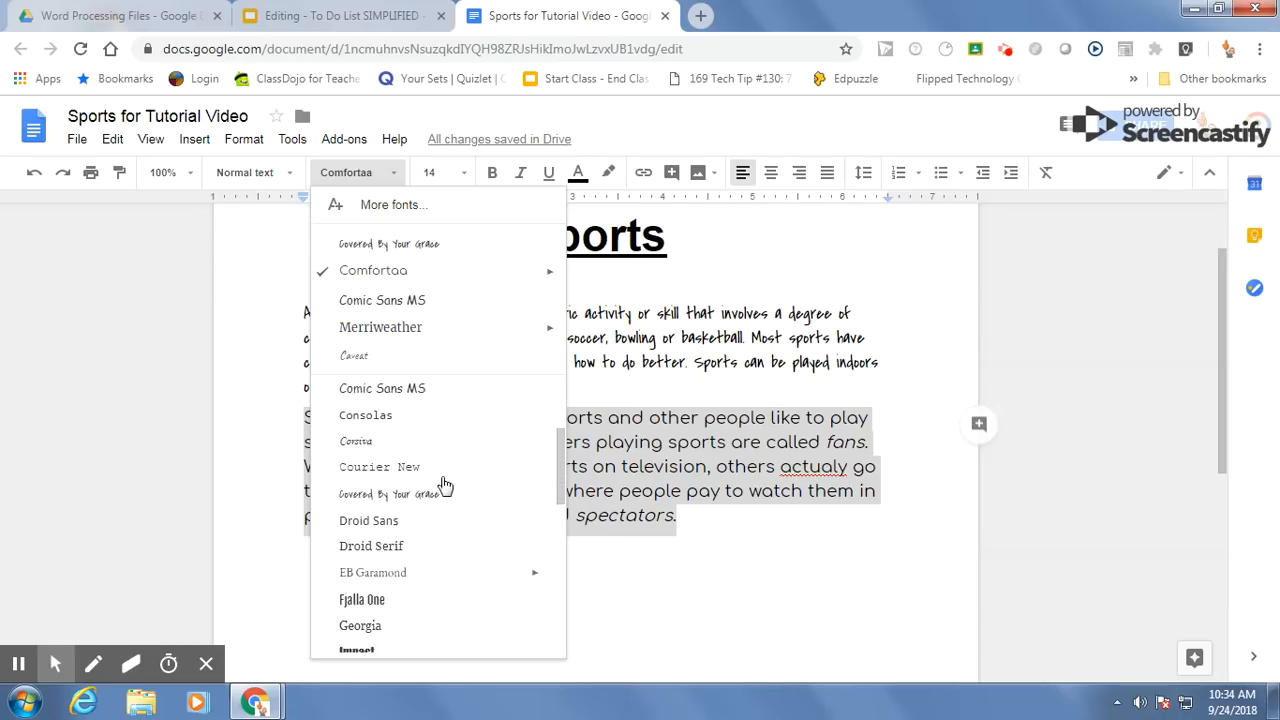
scroll(445, 485, "down", 1)
scroll(445, 485, "down", 1)
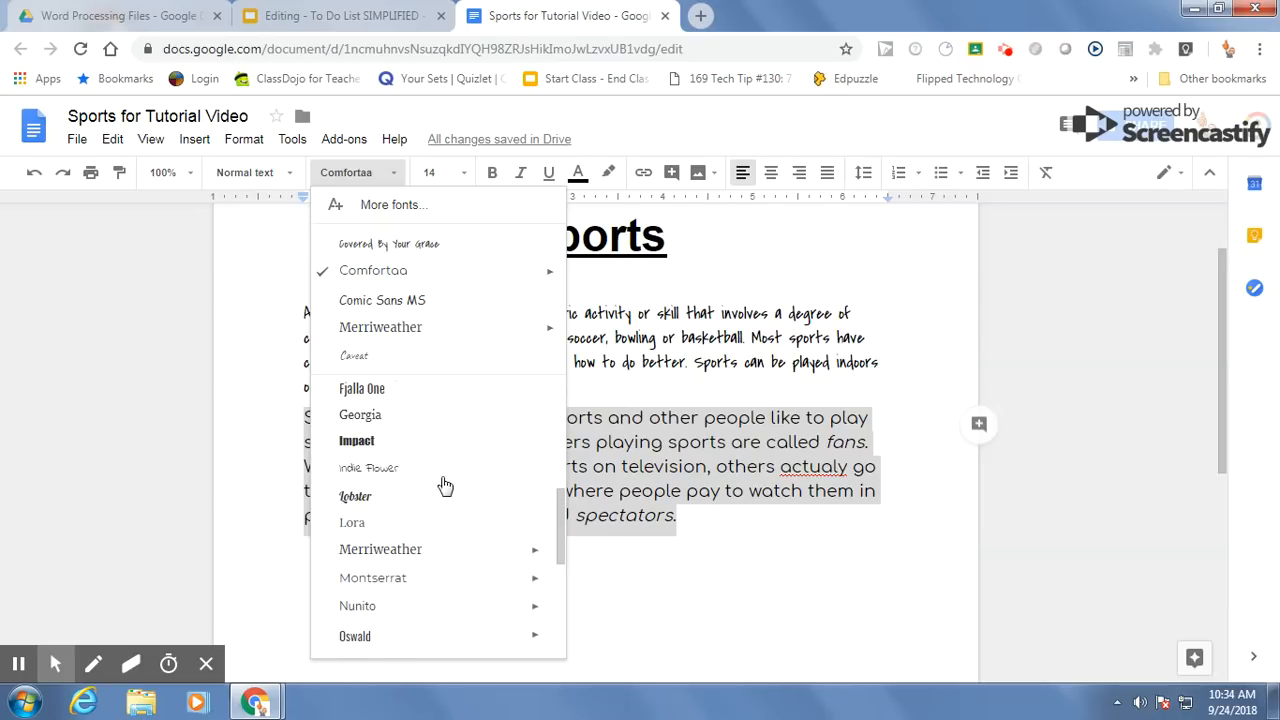
scroll(445, 485, "down", 1)
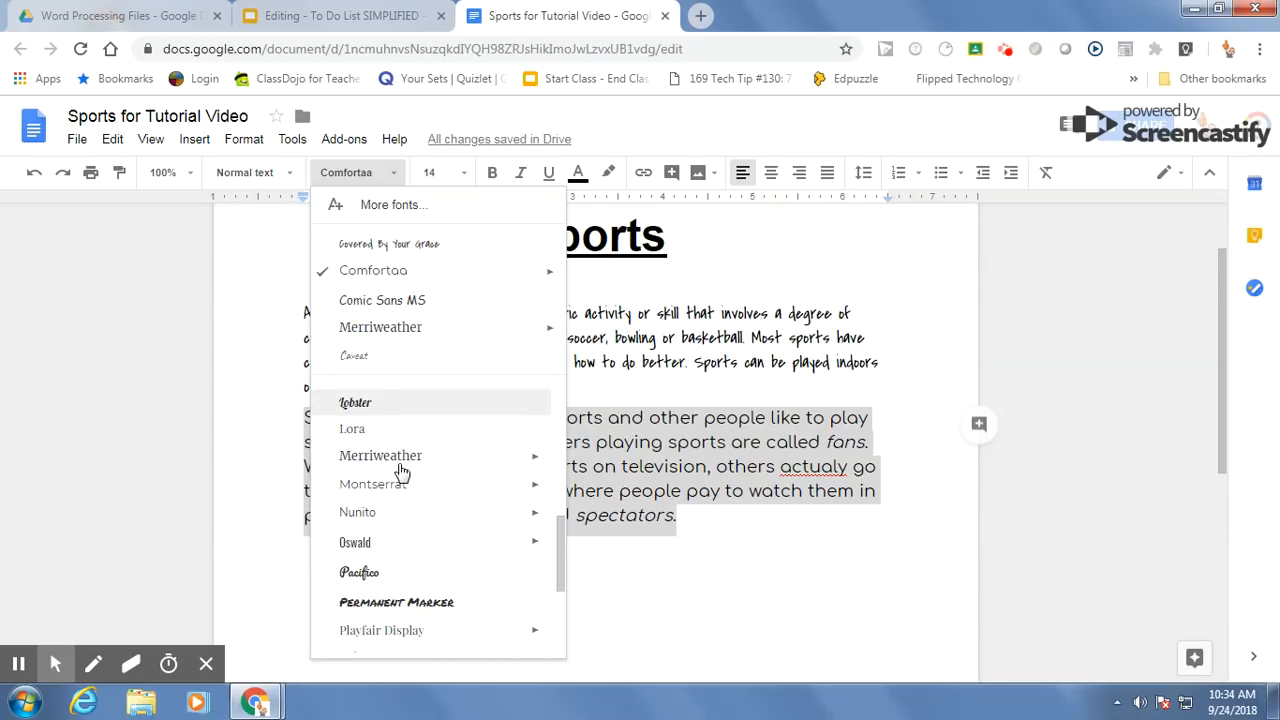
scroll(400, 470, "down", 3)
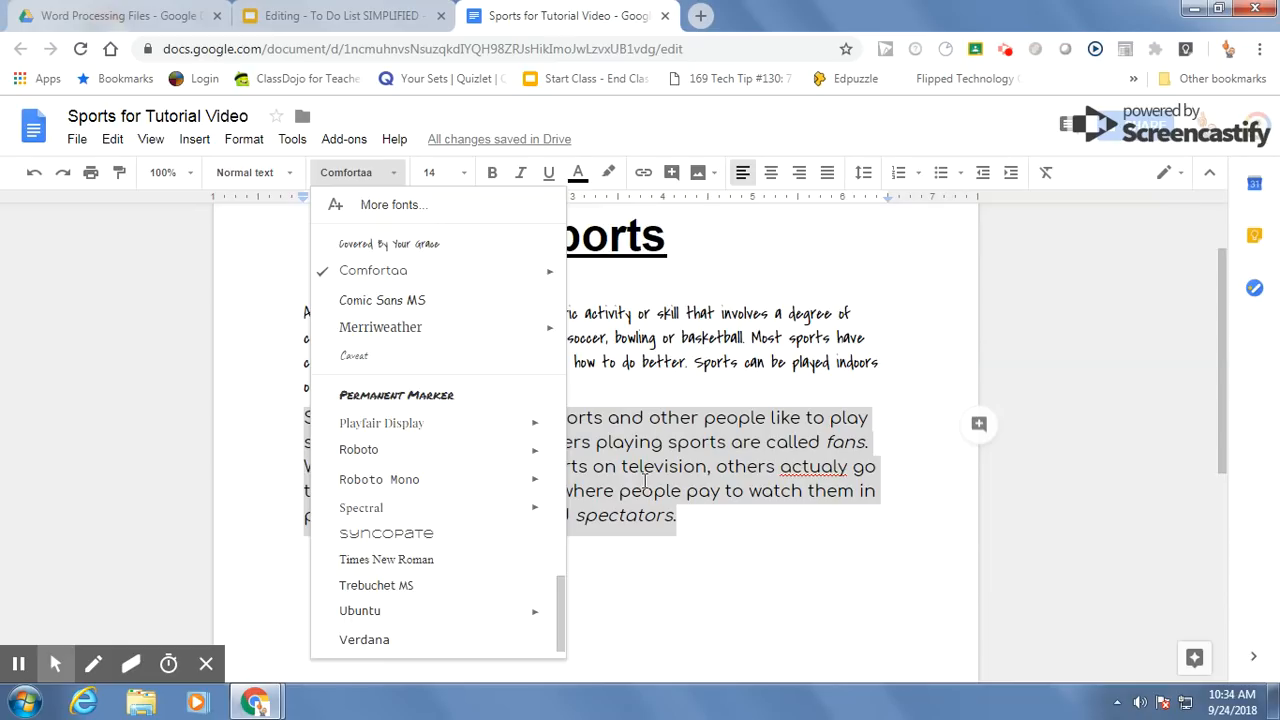
left_click(689, 514)
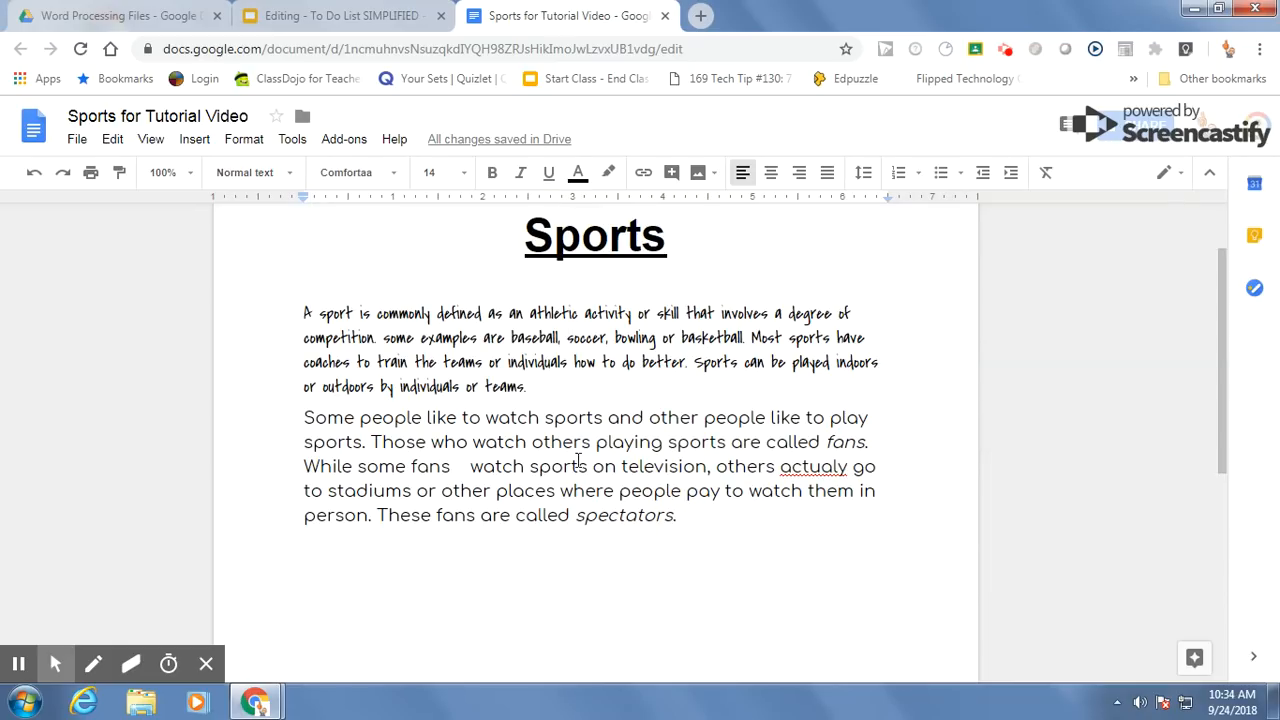
Step: Check the to-do list for the indent item, and indent the first line of both body paragraphs by one tab
left_click(343, 22)
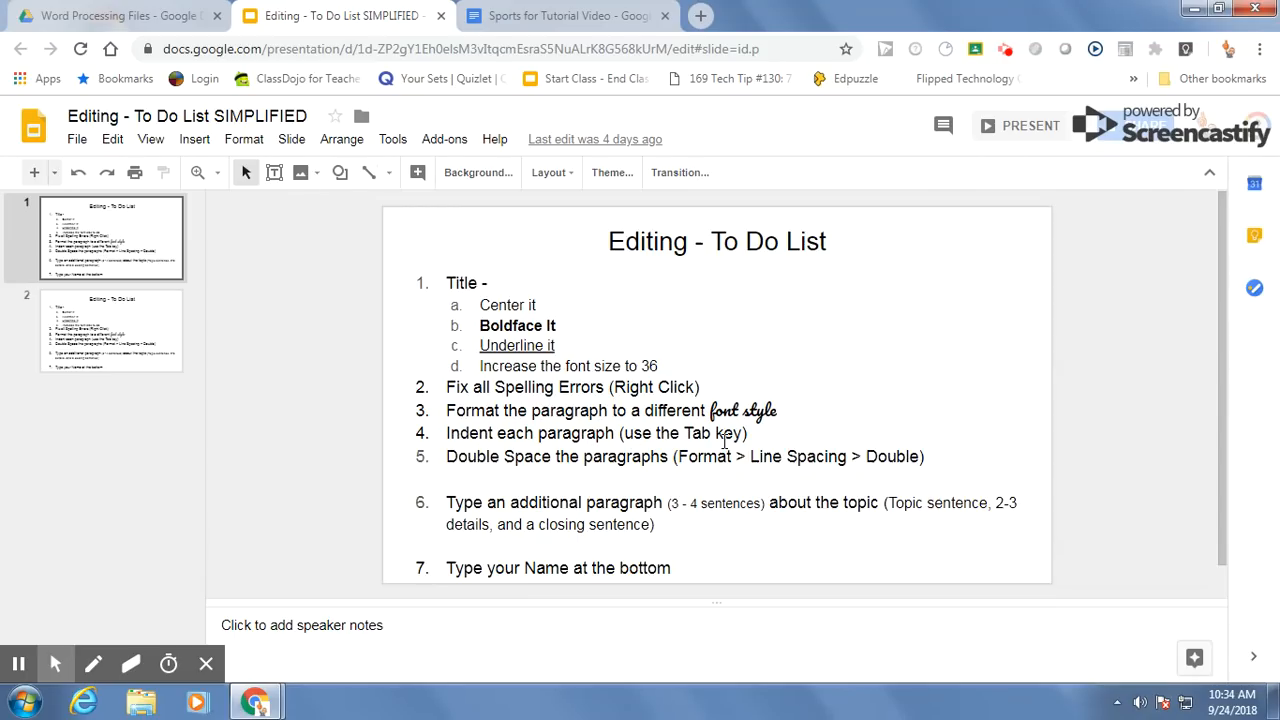
left_click(520, 28)
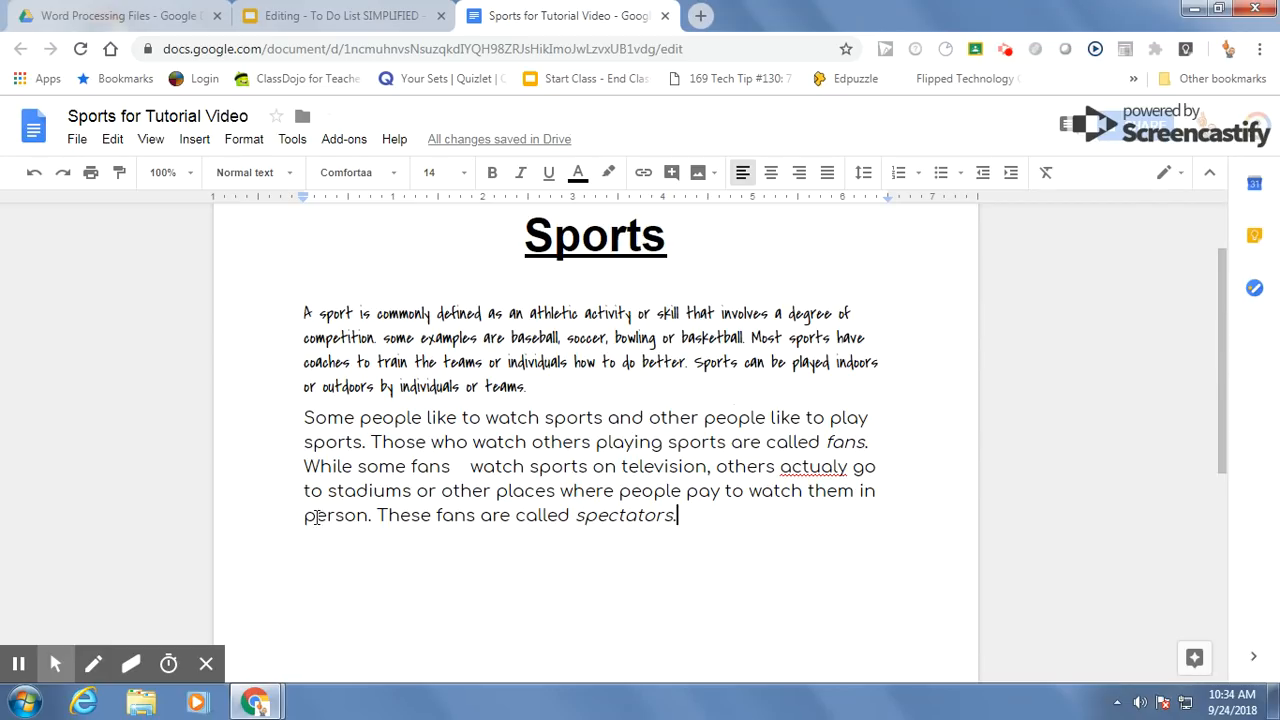
left_click(302, 313)
key("Tab")
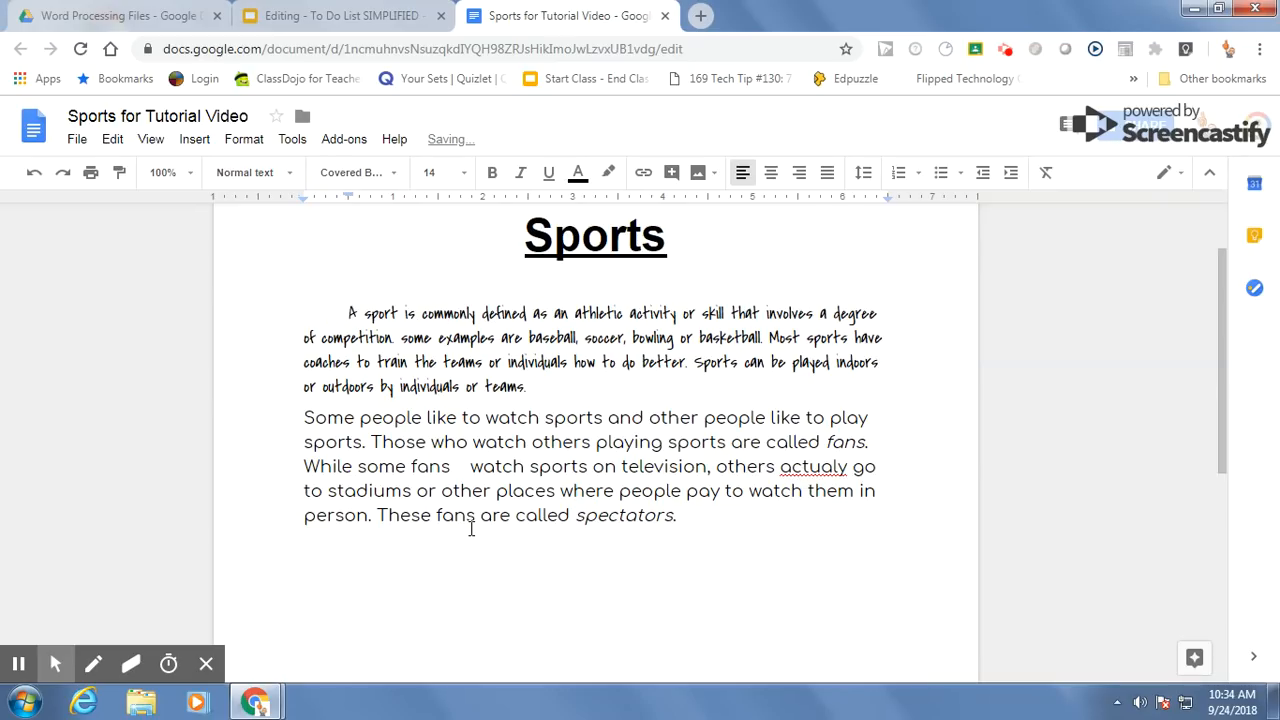
left_click(304, 418)
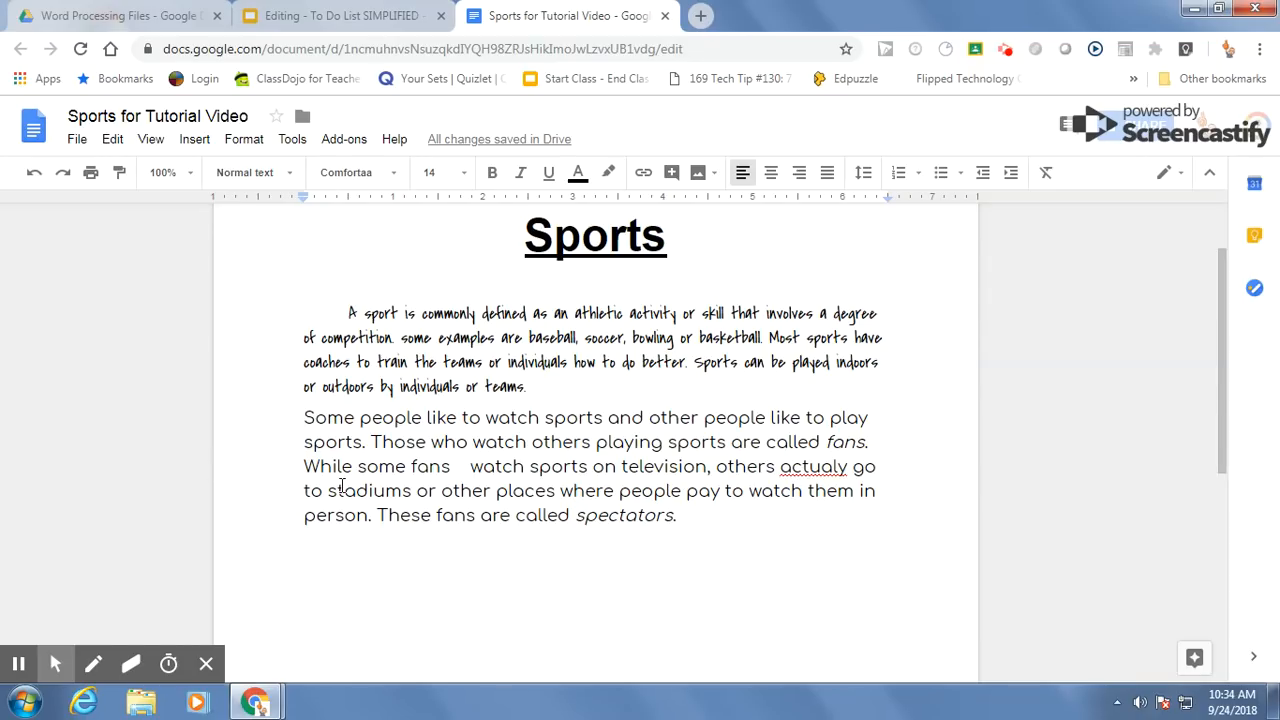
key("Tab")
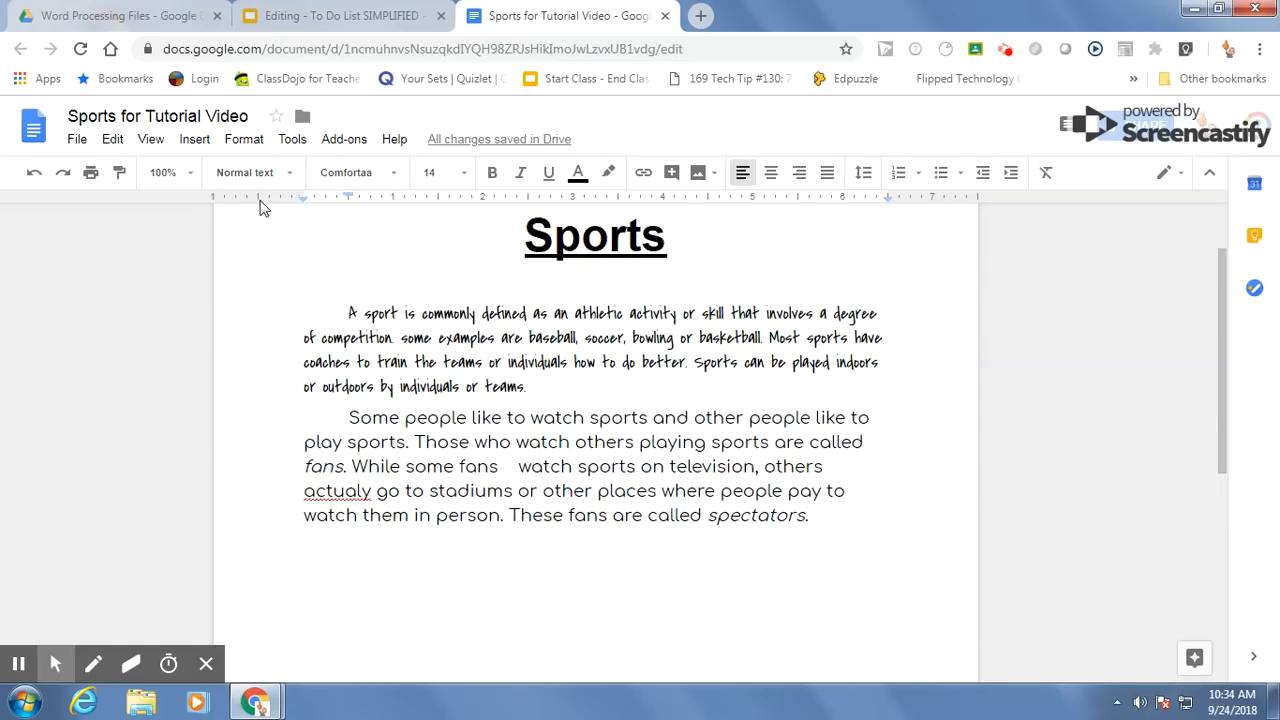
Step: Check the to-do list for the line spacing item, and set the first body paragraph's line spacing to Double
left_click(301, 22)
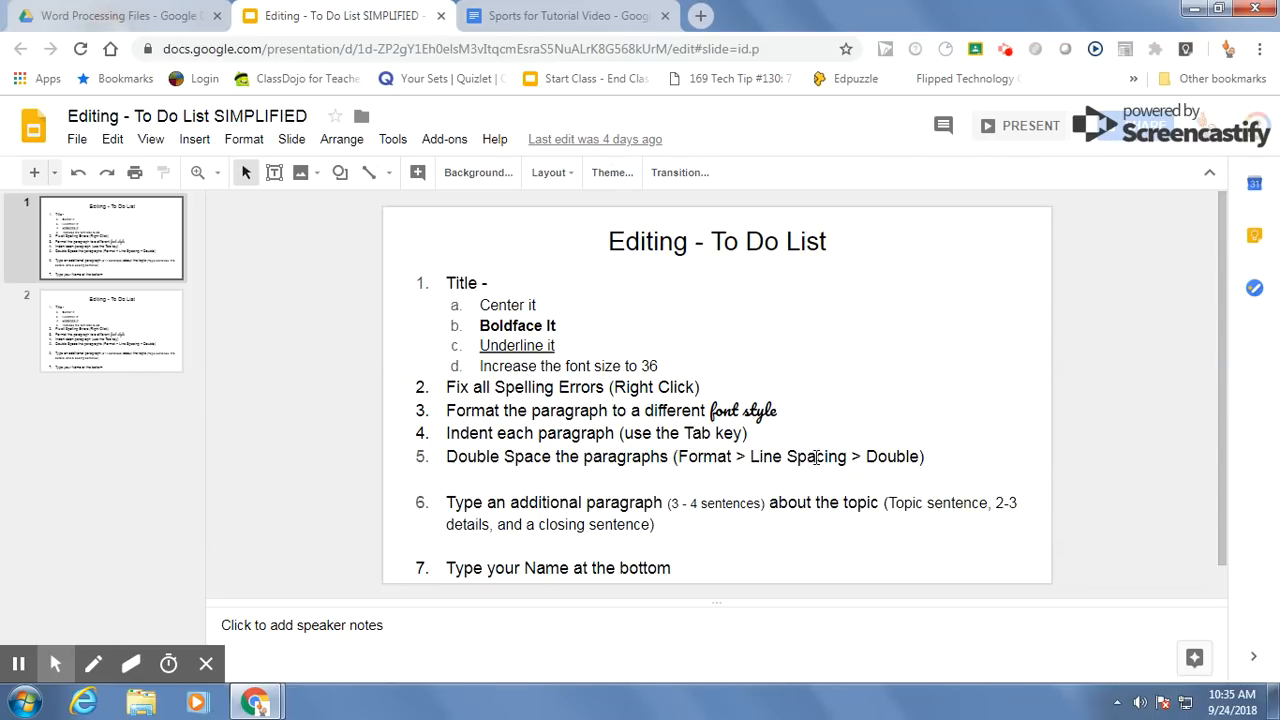
left_click(520, 24)
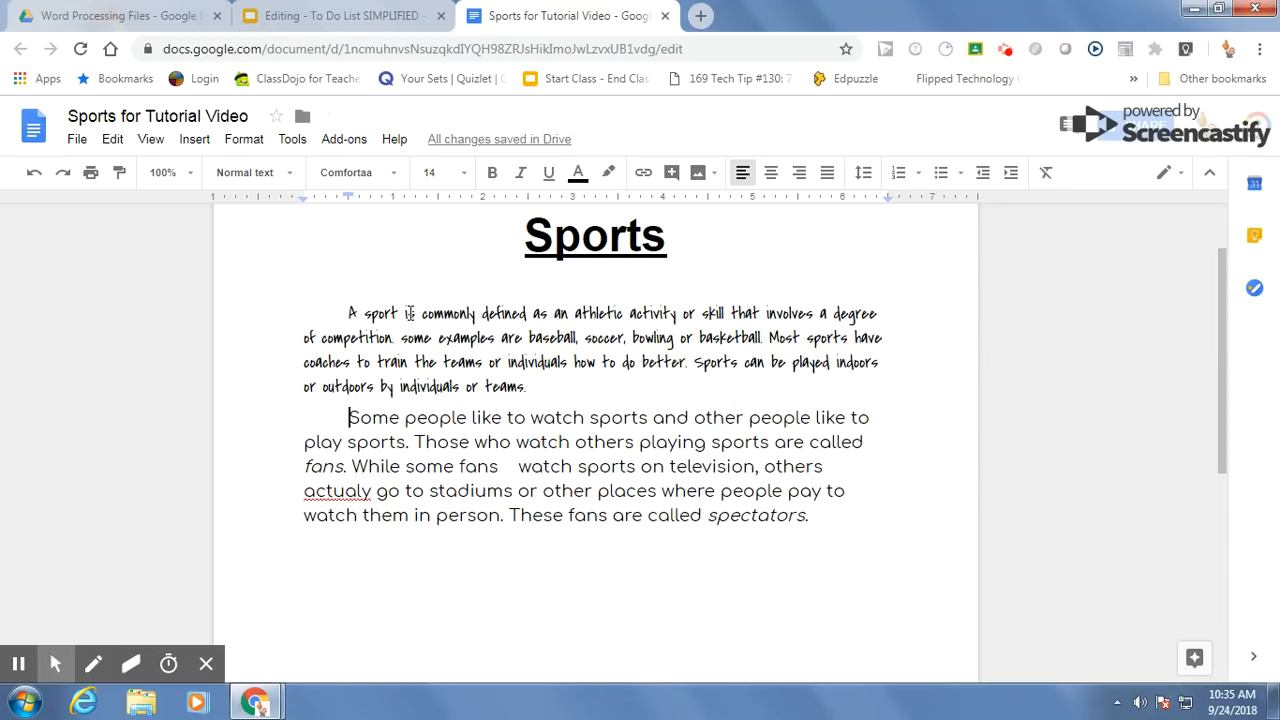
left_click_drag(323, 305, 555, 390)
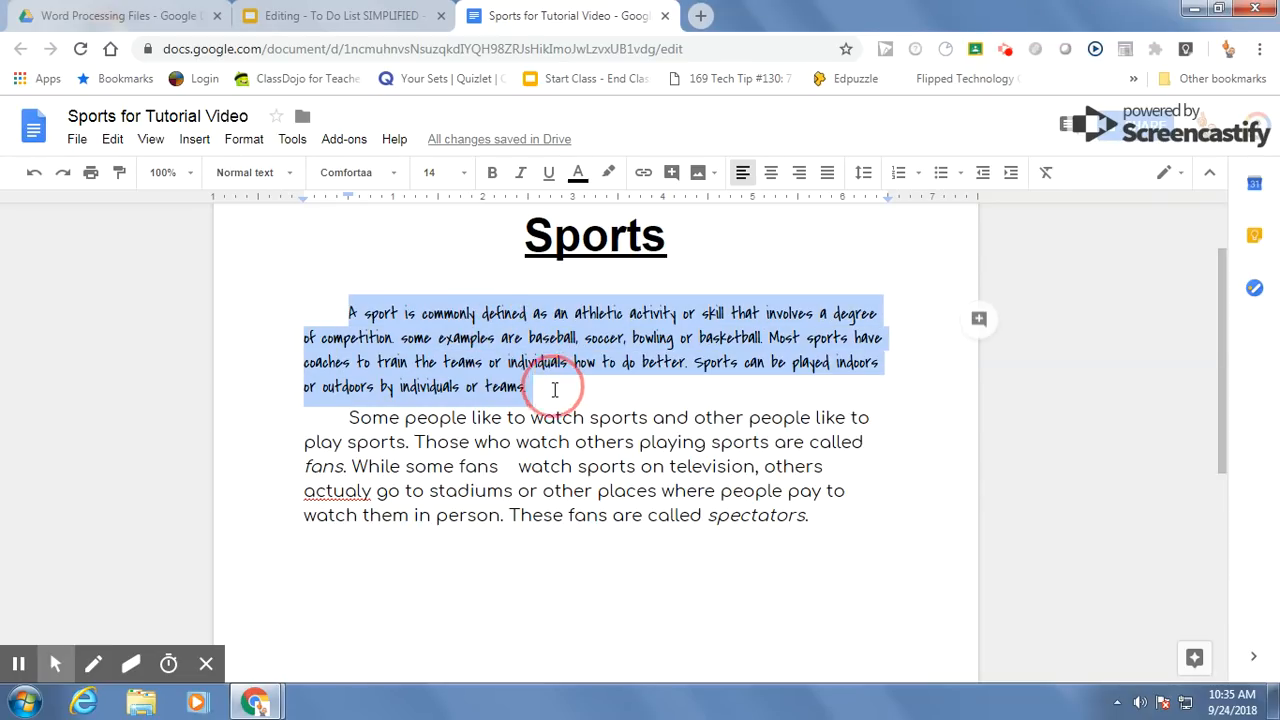
left_click(244, 140)
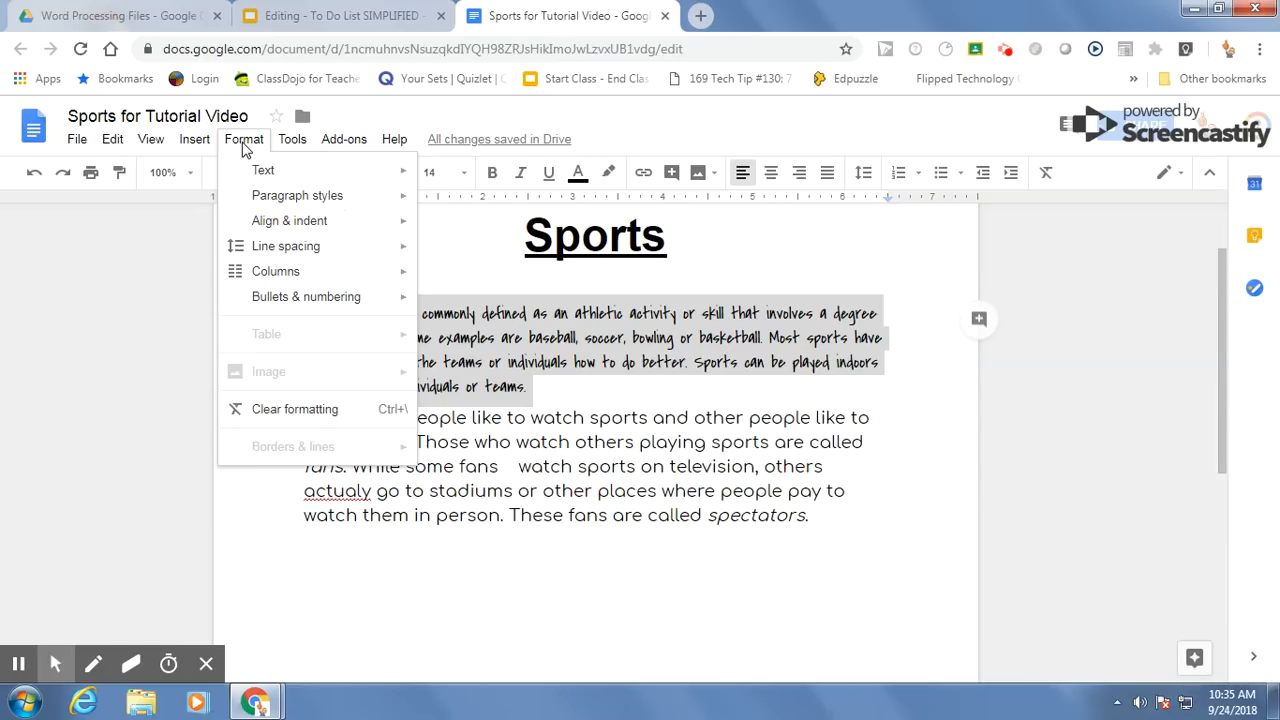
mouse_move(285, 255)
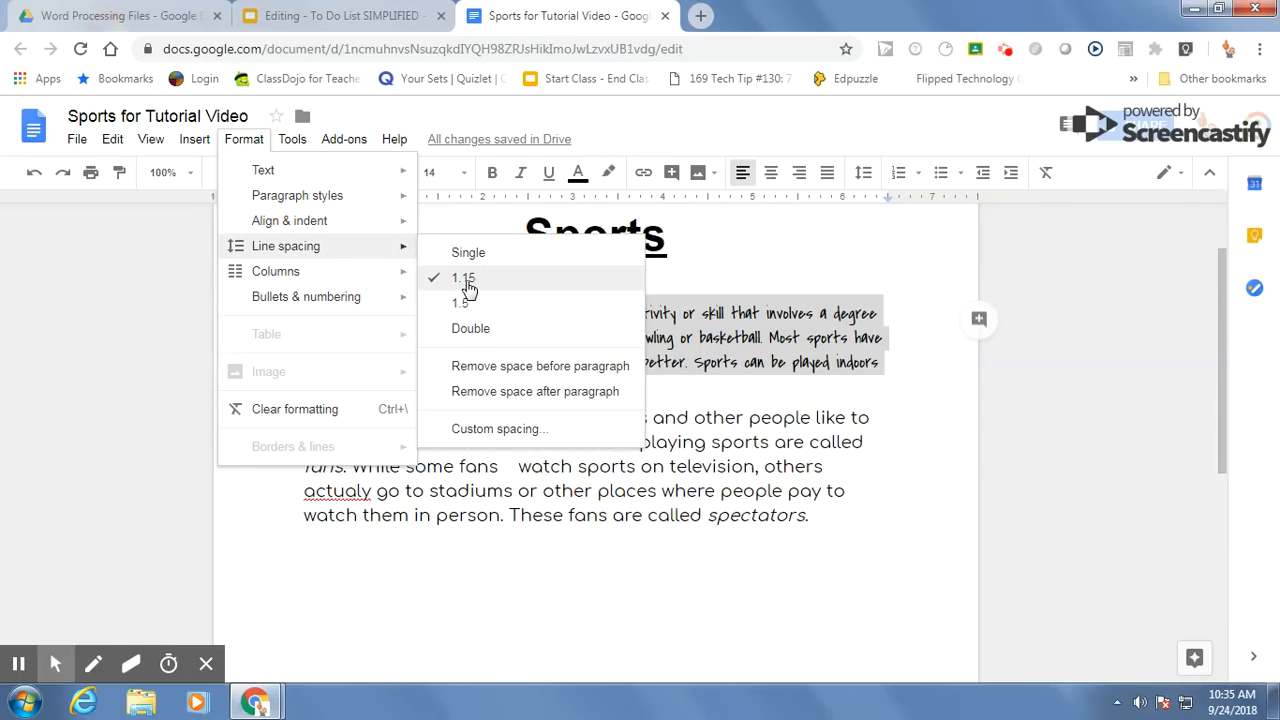
left_click(472, 330)
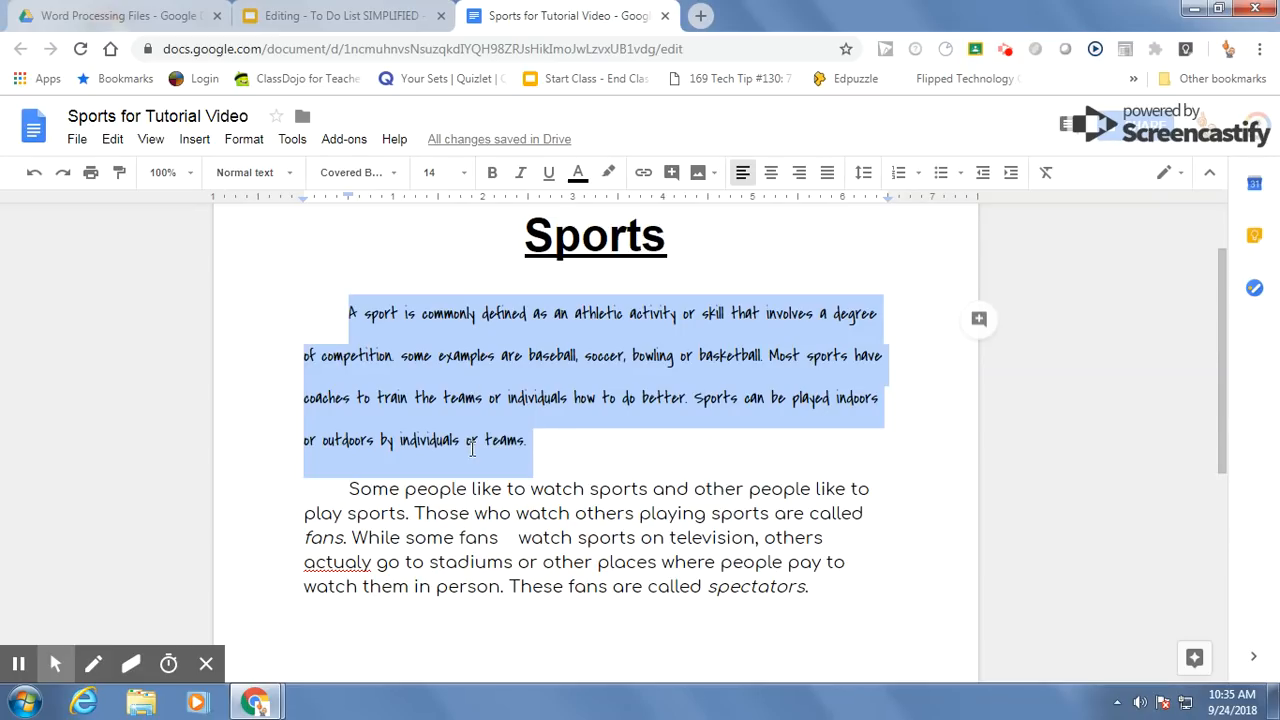
scroll(541, 513, "down", 1)
scroll(548, 510, "up", 1)
left_click(551, 451)
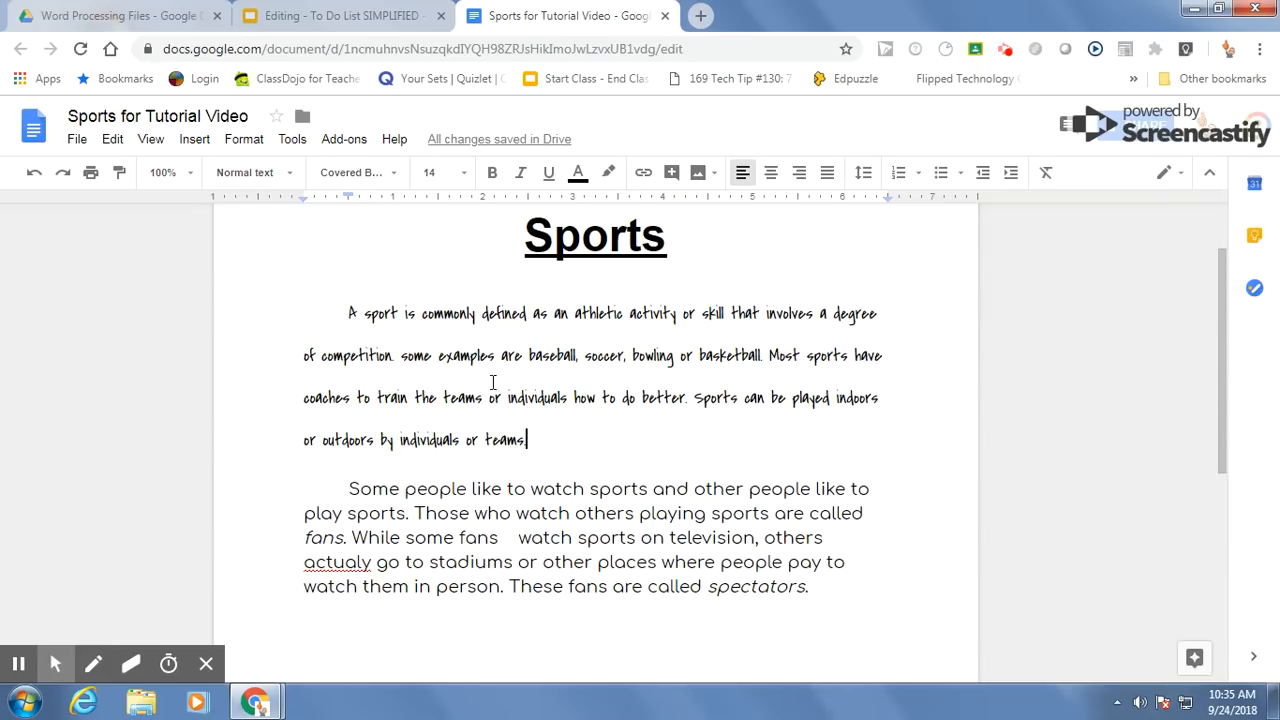
Step: Set the line spacing of the second body paragraph to Double
left_click(331, 488)
left_click_drag(331, 488, 829, 587)
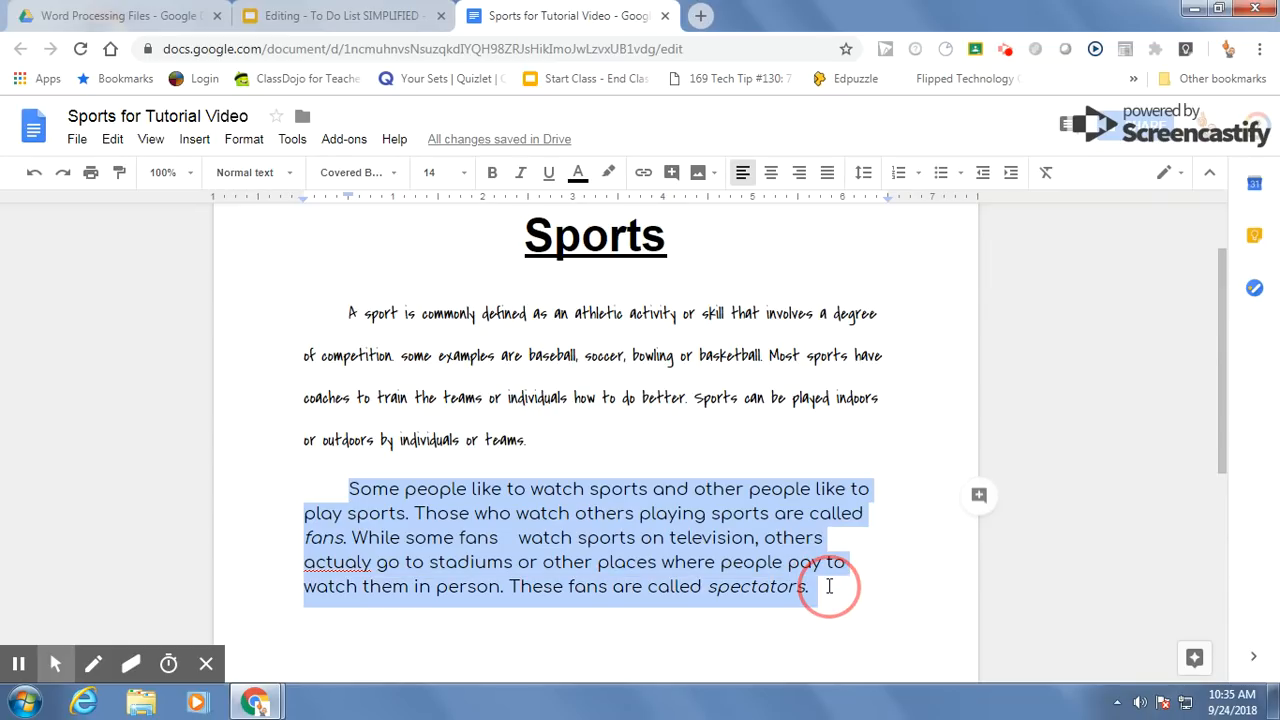
left_click(256, 147)
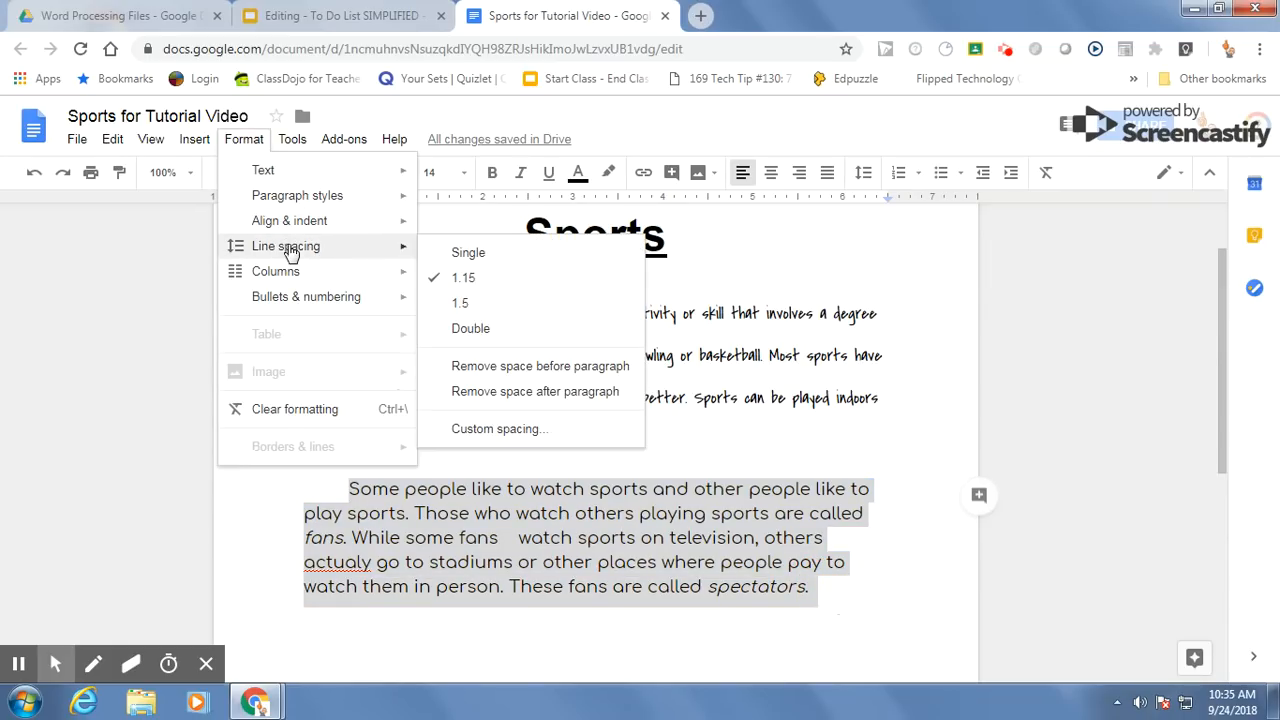
left_click(485, 329)
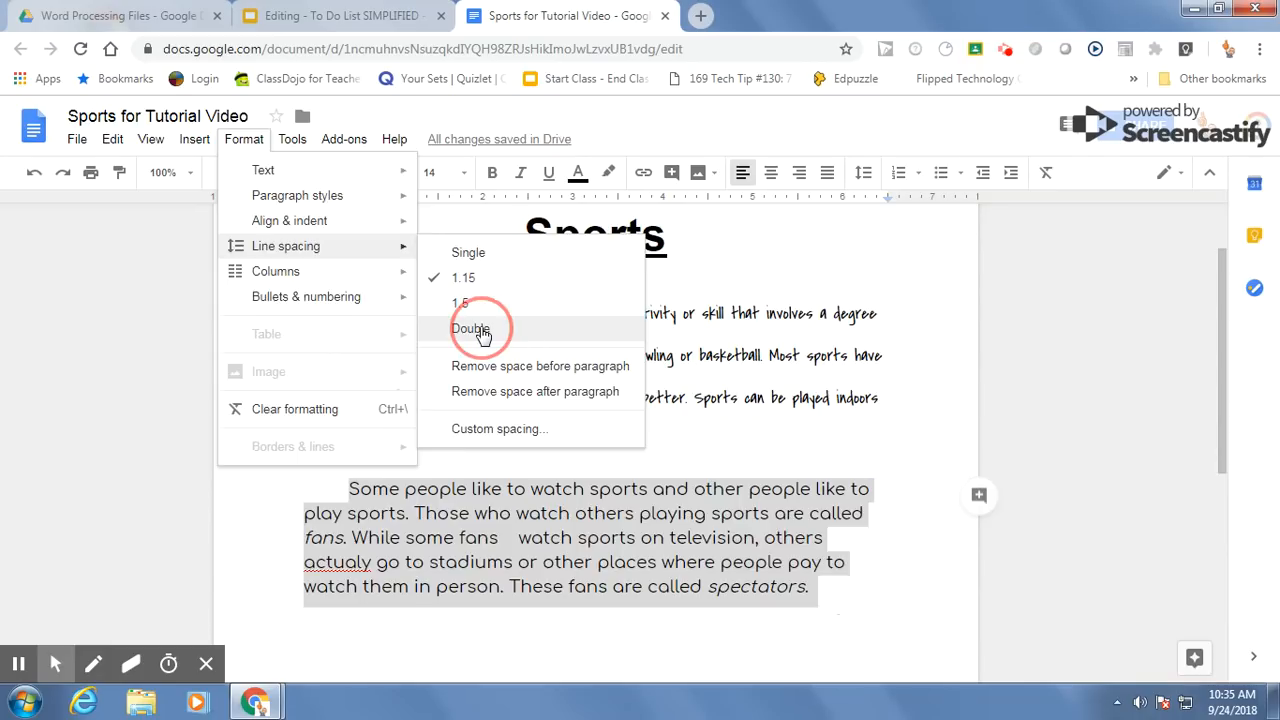
scroll(869, 575, "down", 1)
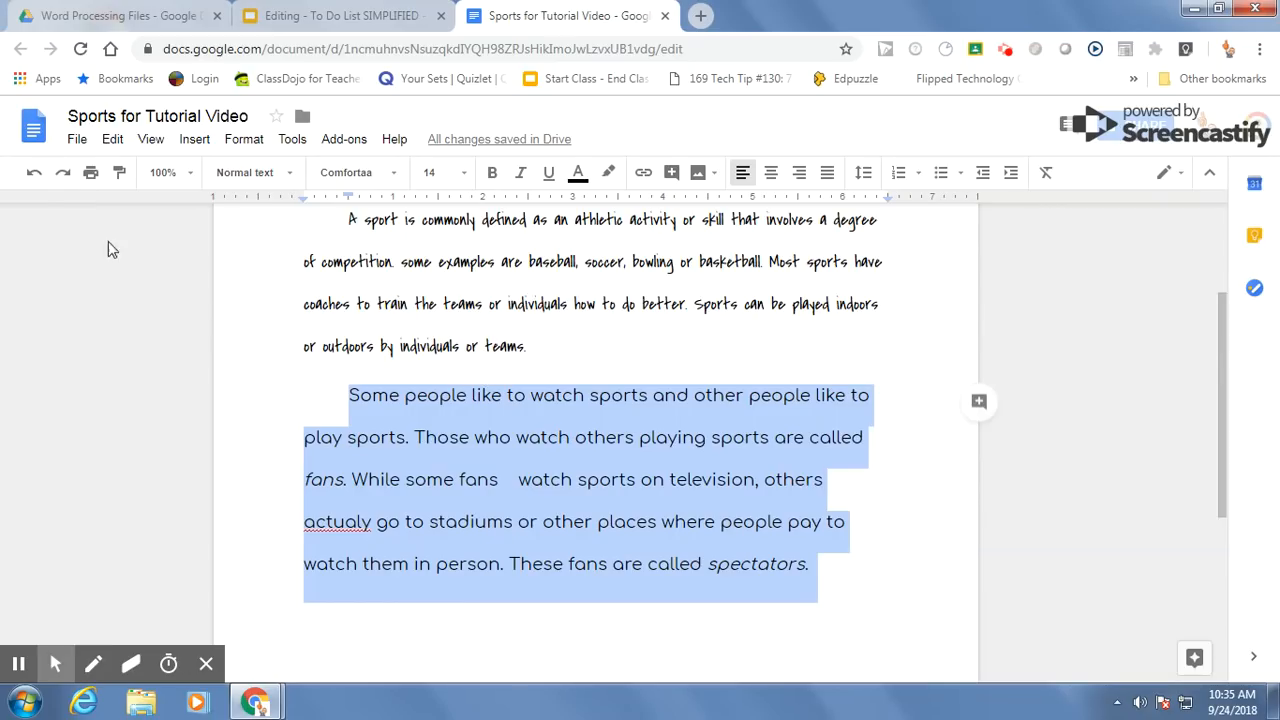
Step: Undo the double line spacing on both body paragraphs
left_click(34, 174)
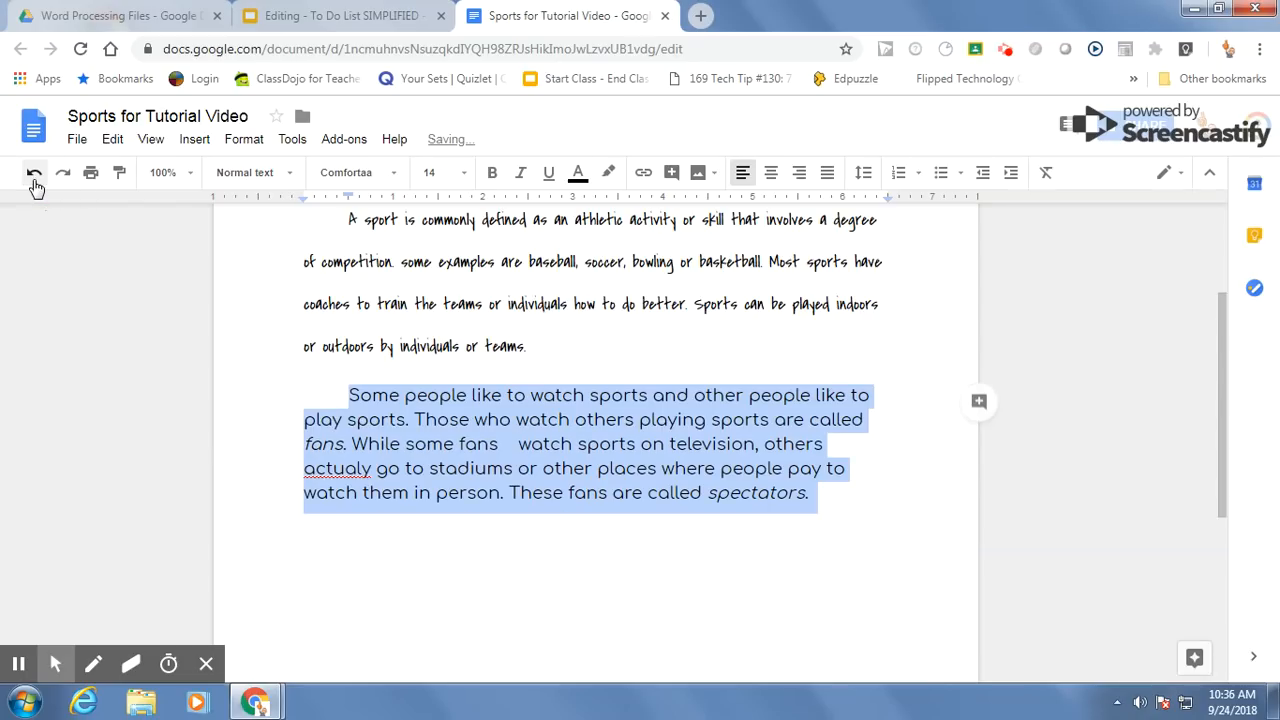
left_click(33, 175)
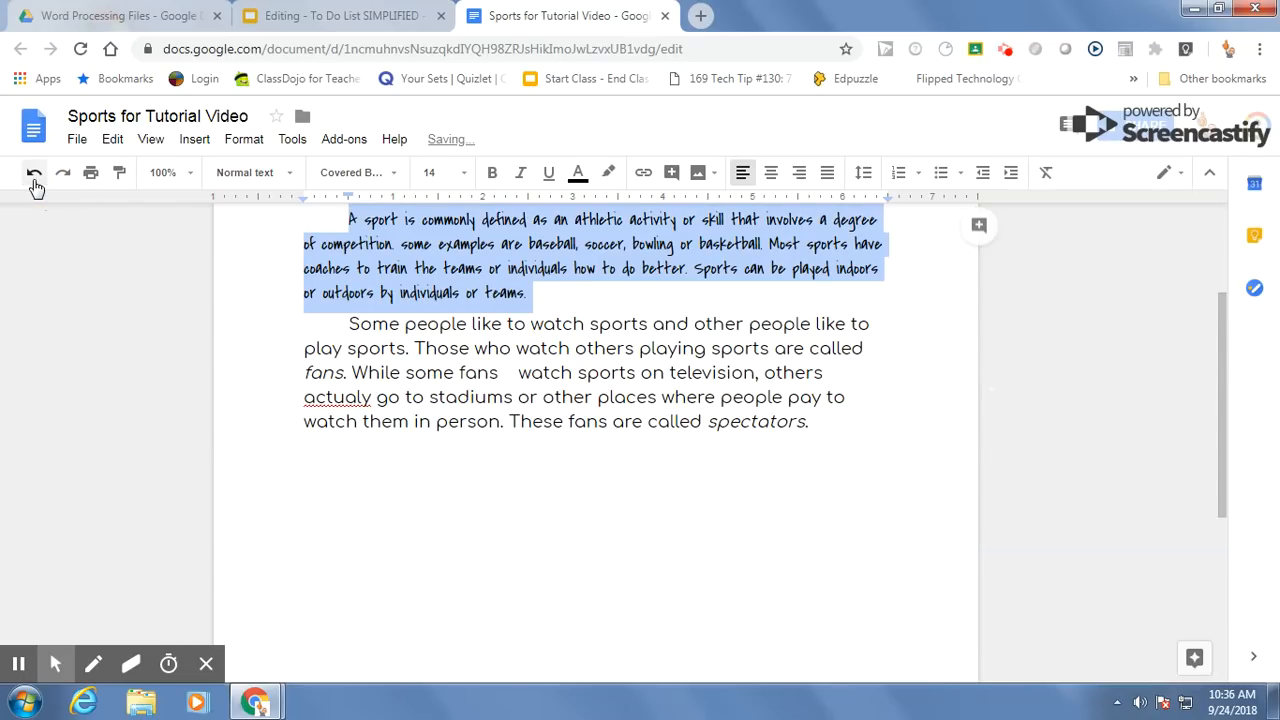
left_click(562, 425)
scroll(651, 491, "up", 3)
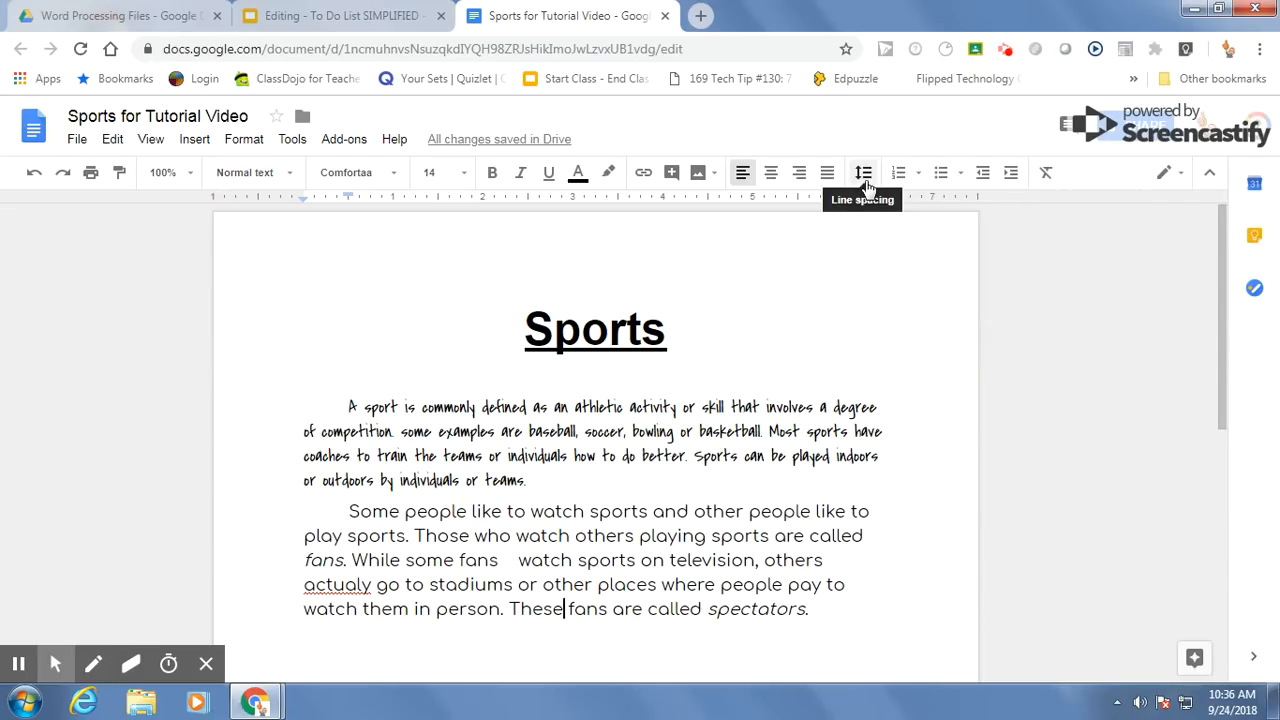
Step: Set the line spacing of both body paragraphs together to Double
left_click_drag(345, 405, 818, 612)
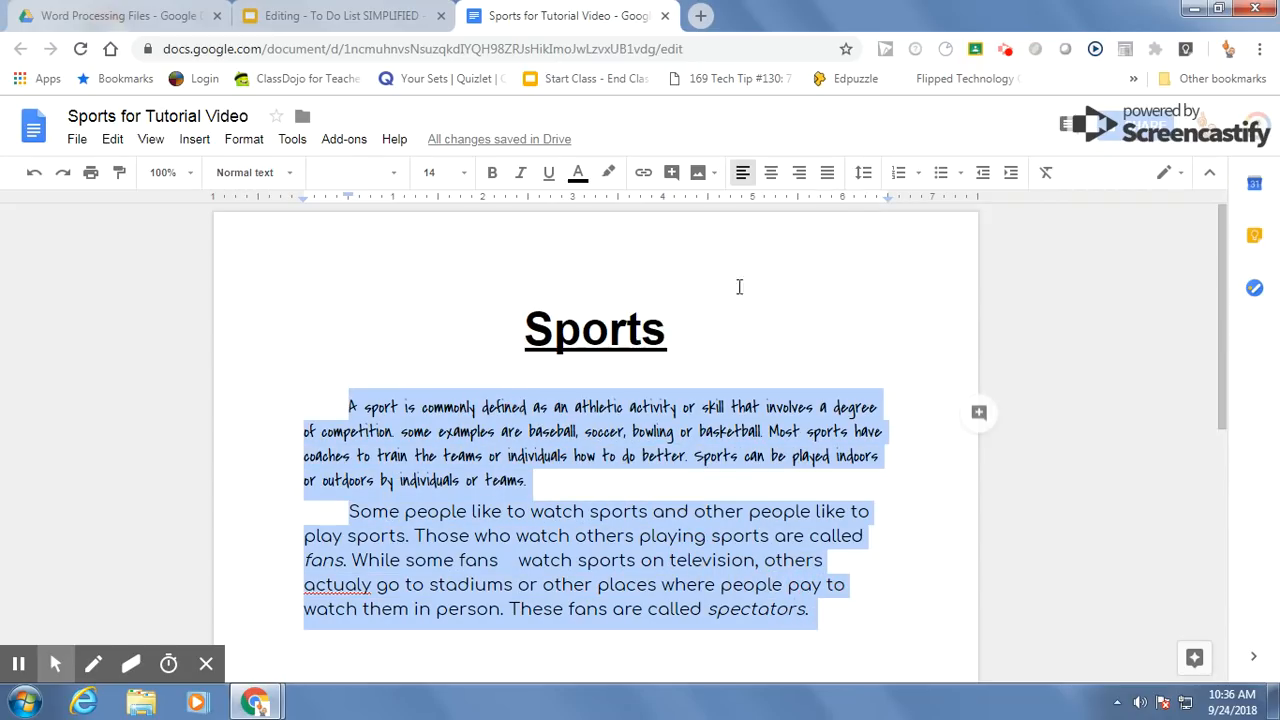
left_click(864, 180)
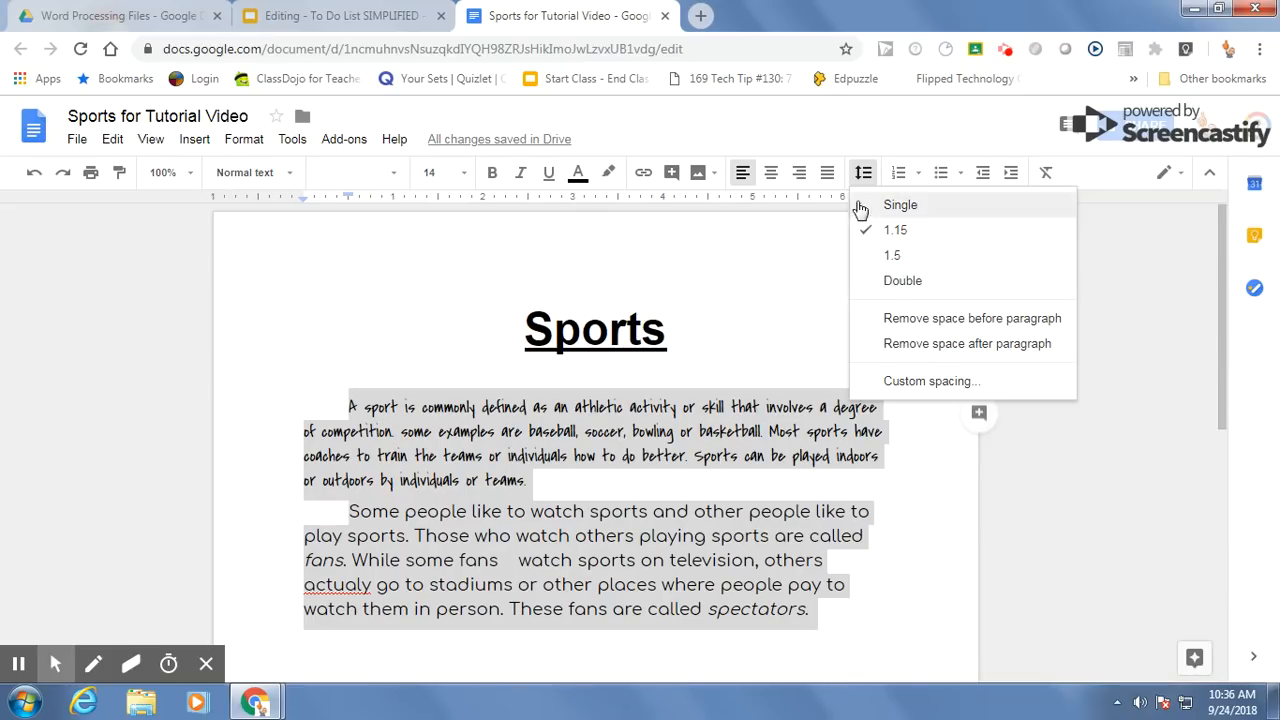
left_click(896, 280)
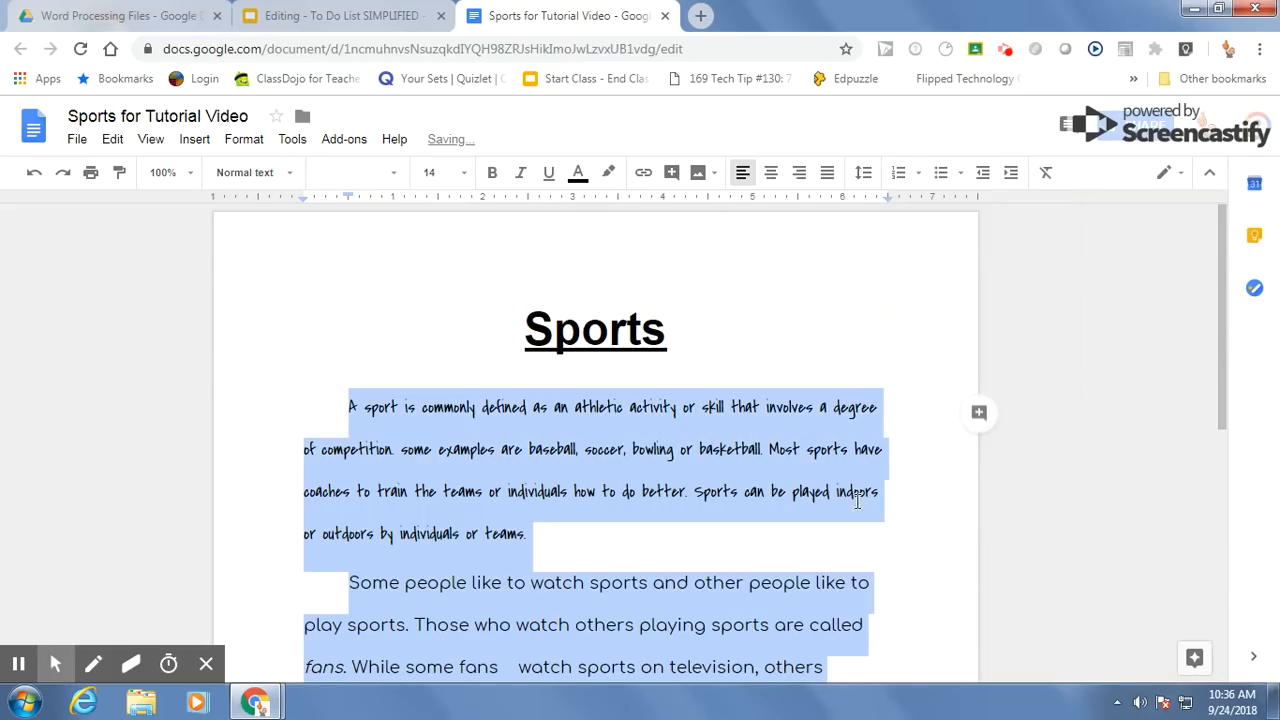
scroll(866, 510, "down", 2)
left_click(838, 560)
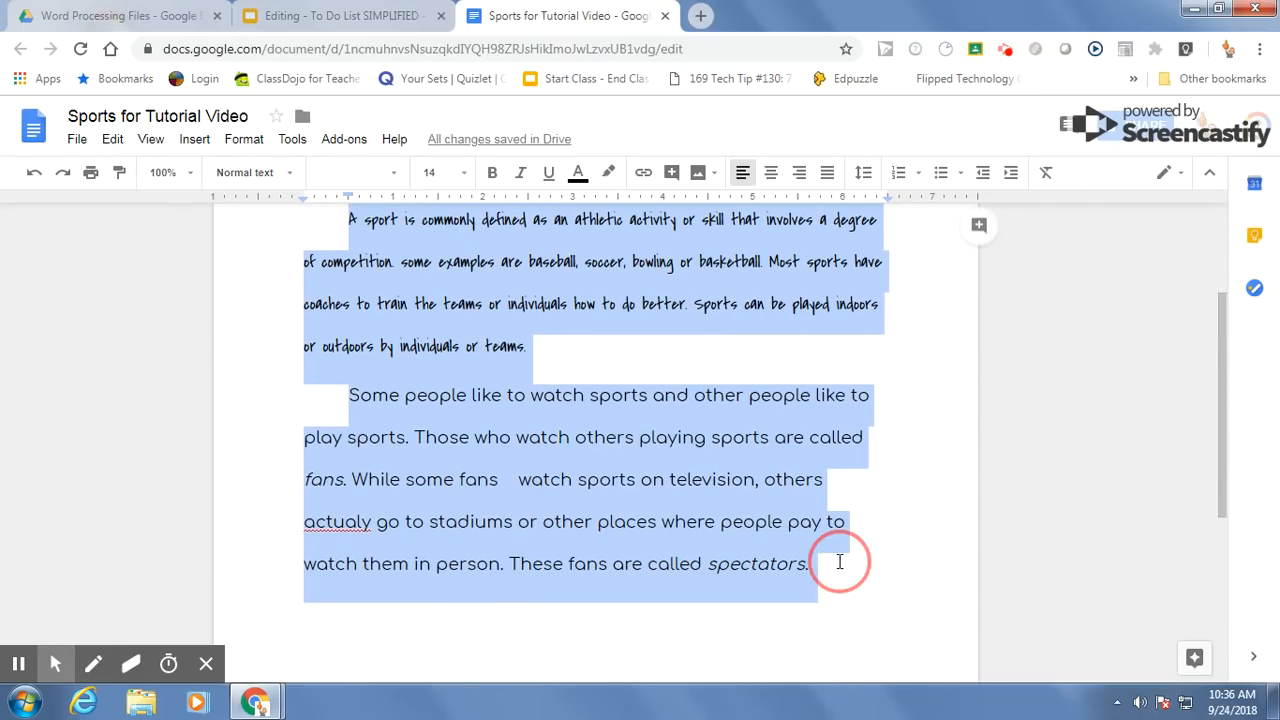
Step: Check the to-do list for the additional paragraph item, and start a new paragraph after the sentence ending in "spectators."
left_click(365, 20)
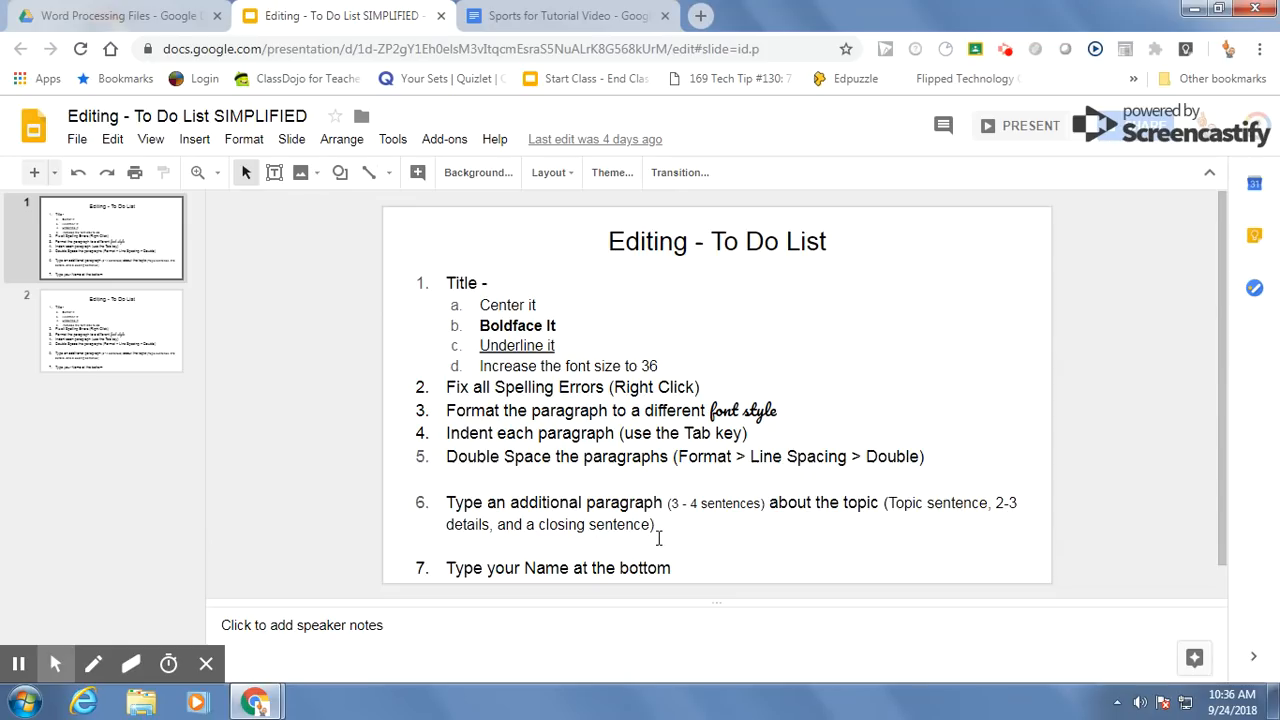
left_click(553, 22)
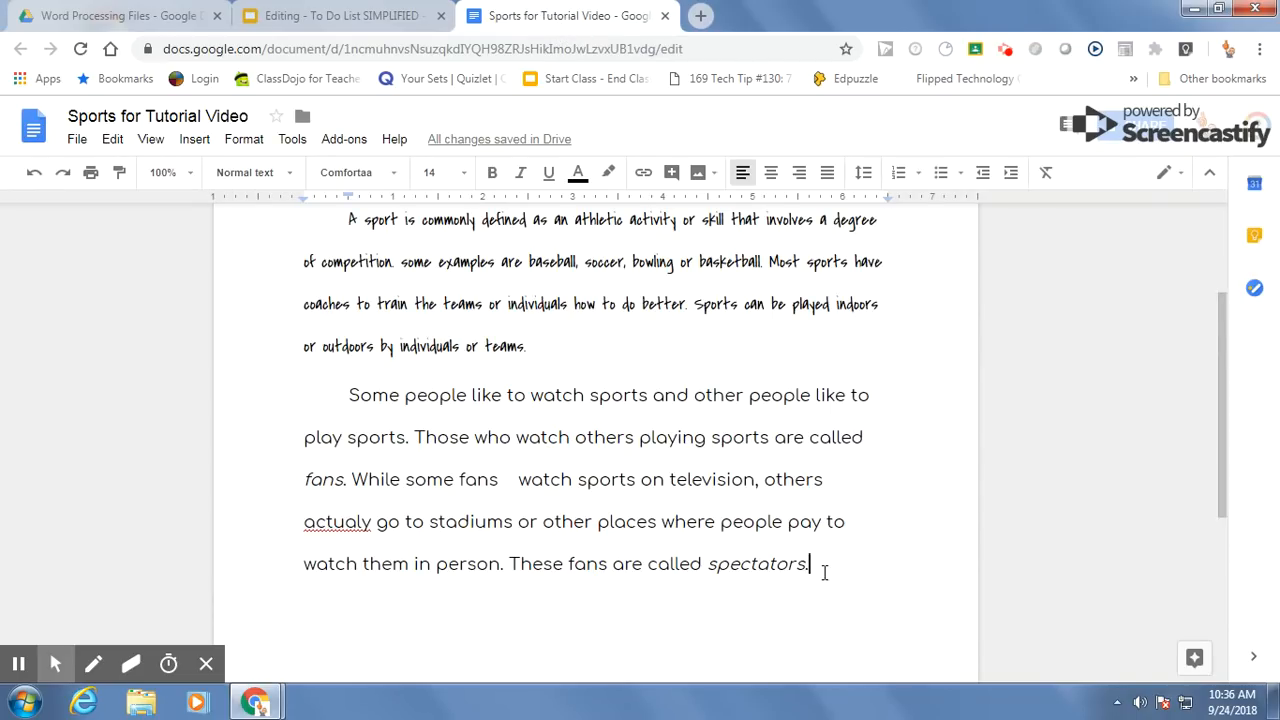
scroll(660, 371, "up", 2)
scroll(659, 373, "down", 2)
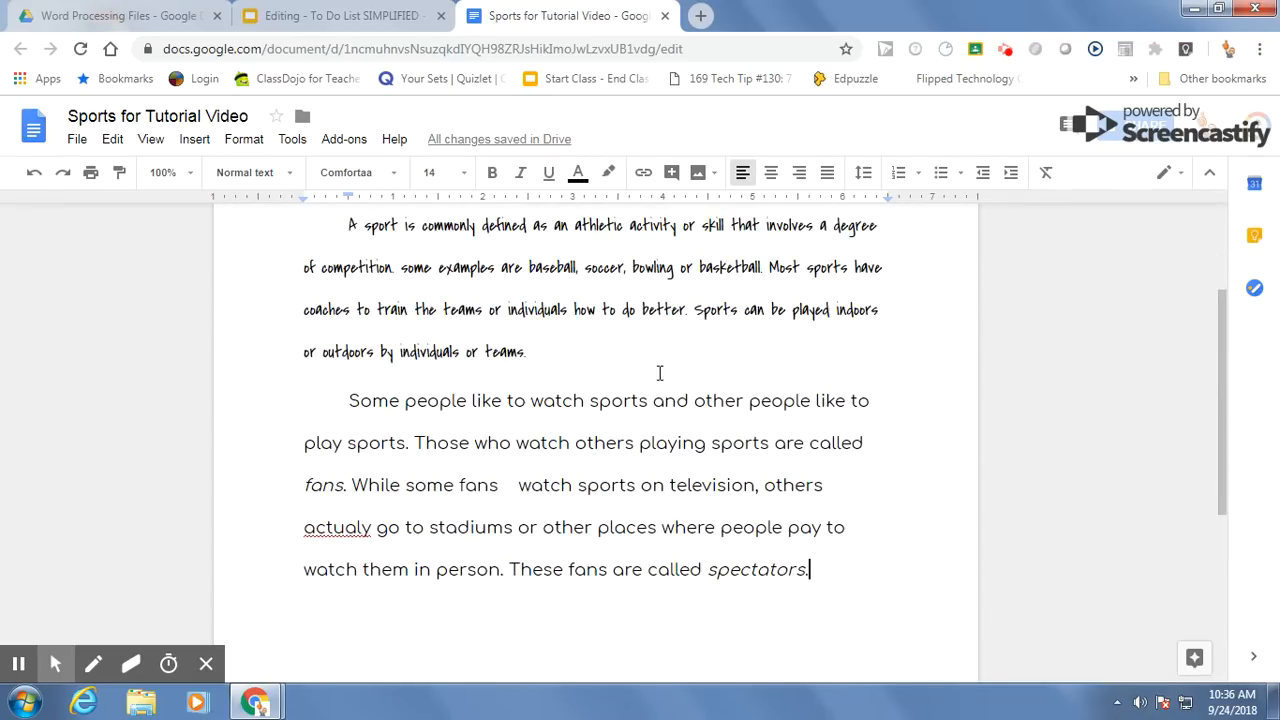
left_click(820, 566)
left_click(822, 561)
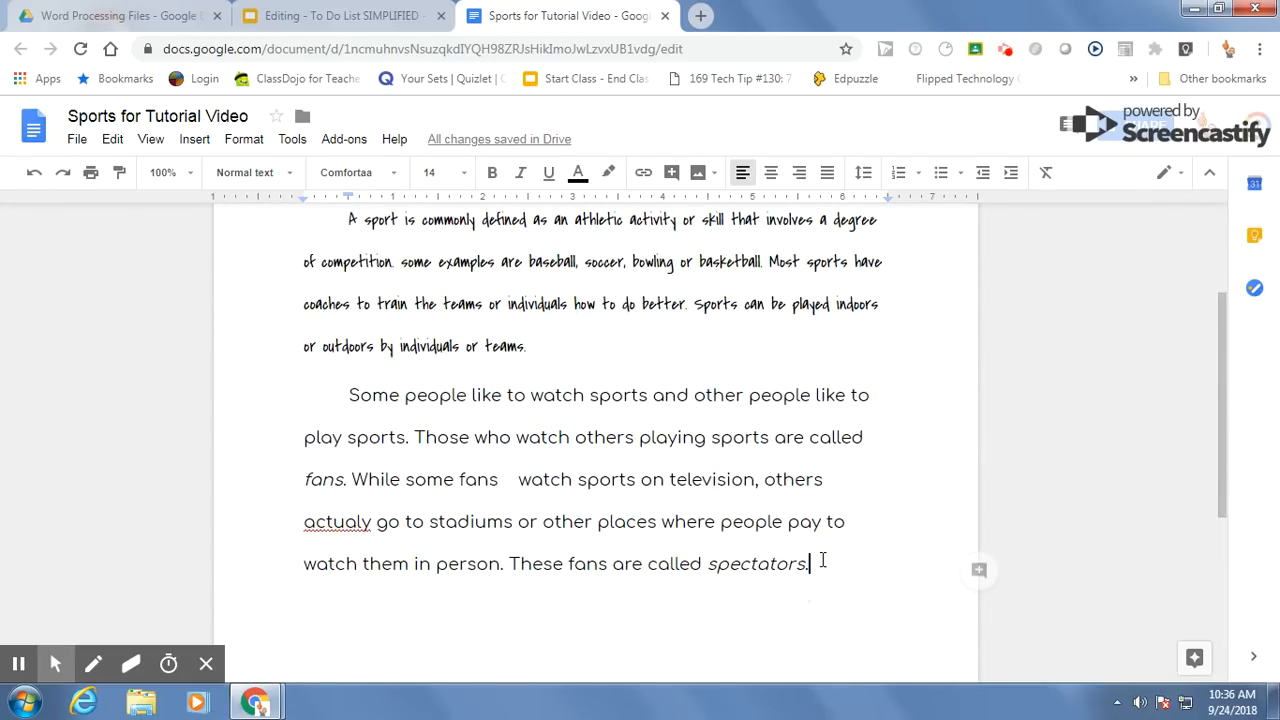
key("Return")
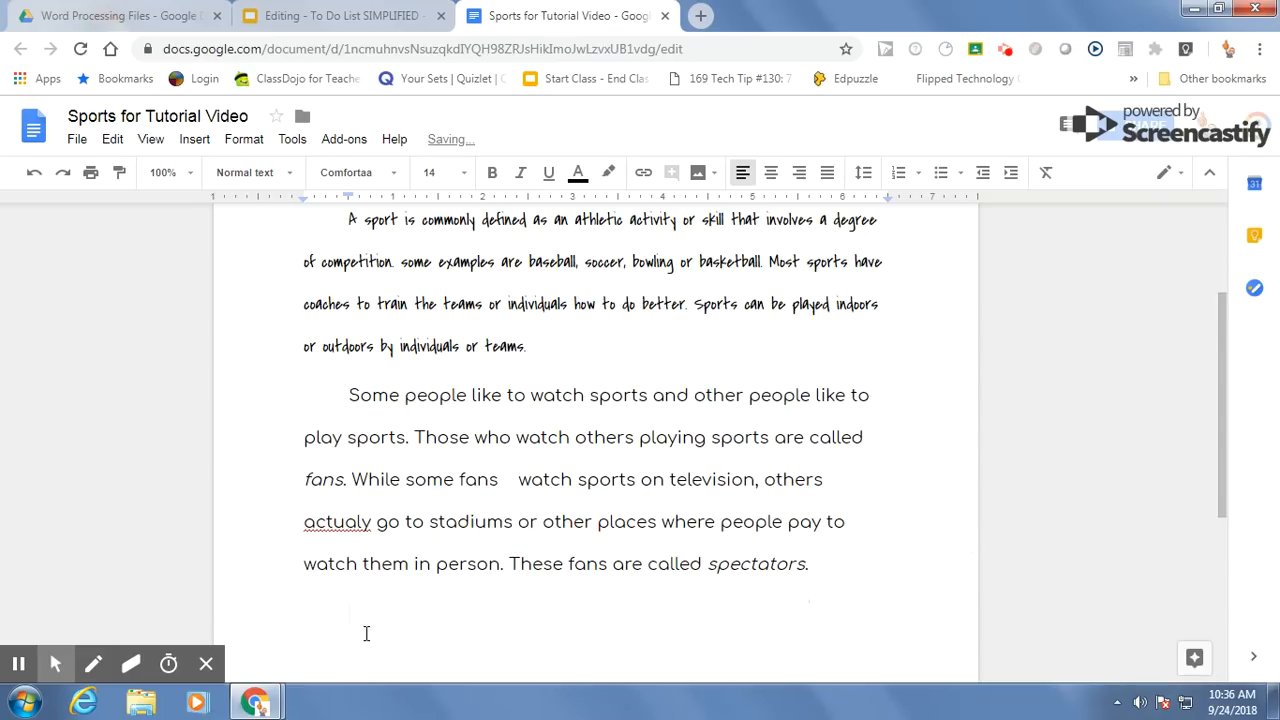
scroll(462, 631, "up", 3)
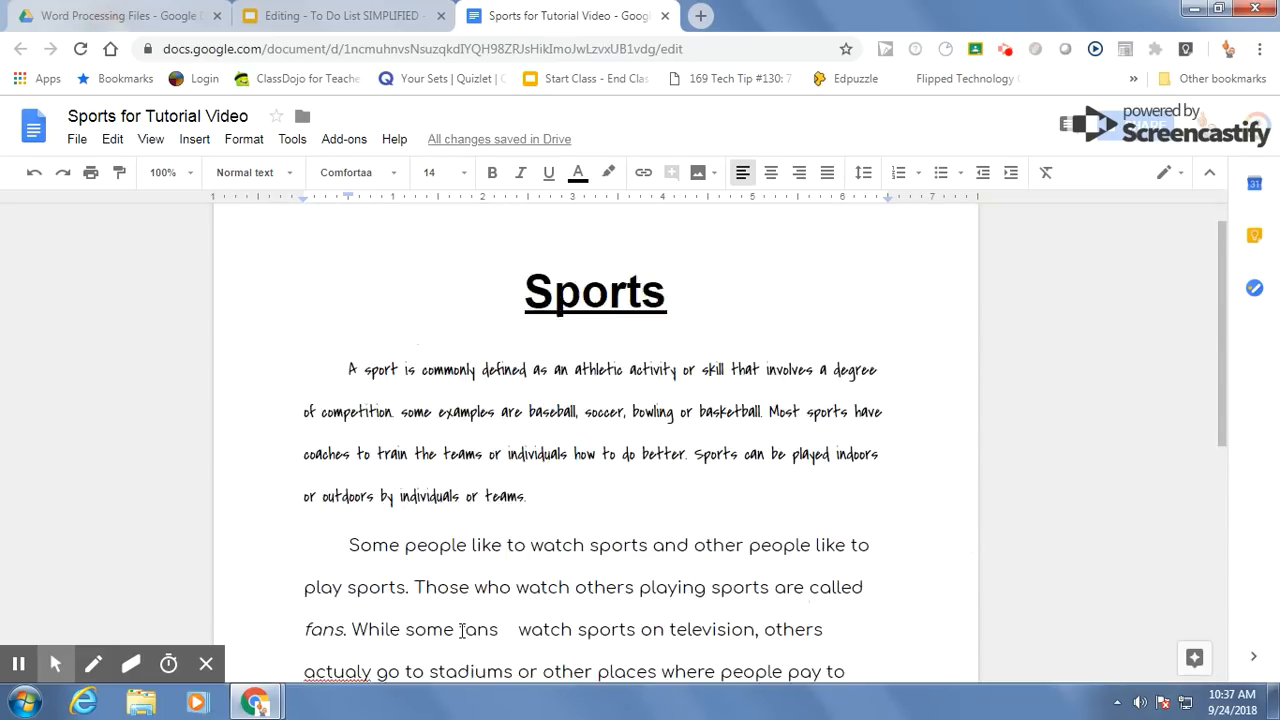
Step: Write the sentence "My favorite sport is football." as the start of the new paragraph below the one ending in "spectators."
scroll(593, 653, "down", 2)
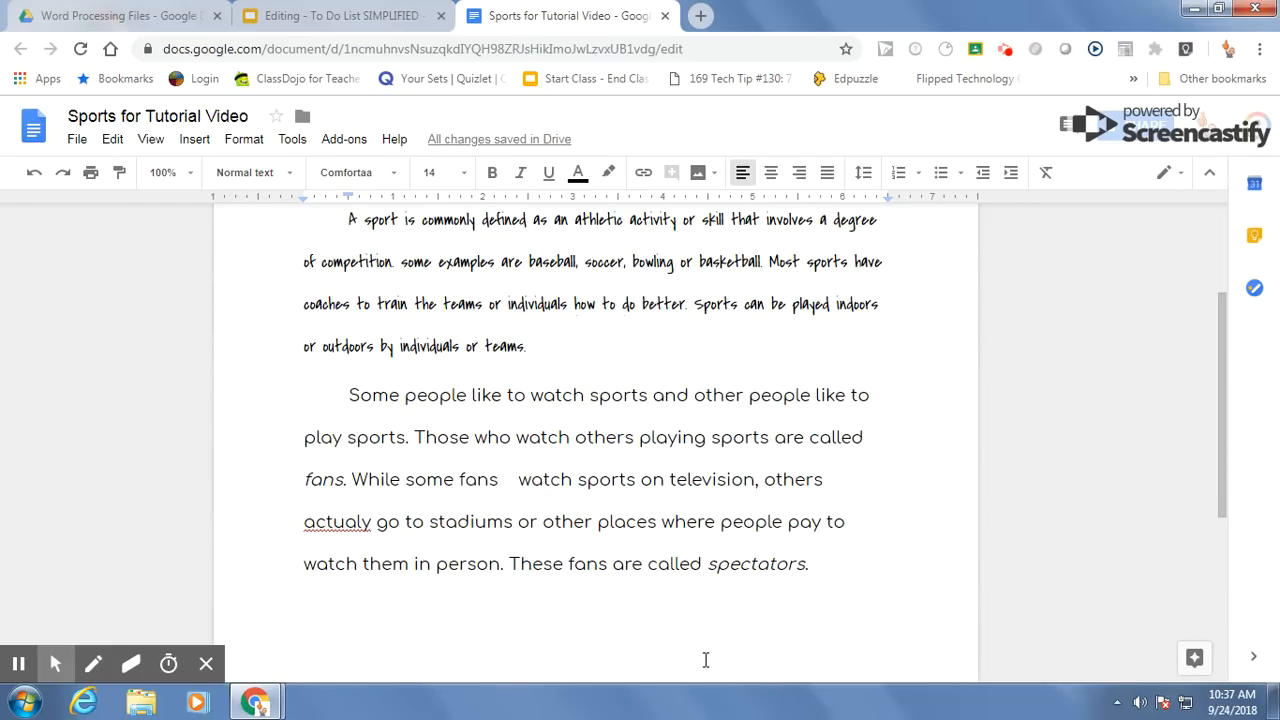
type("My fav")
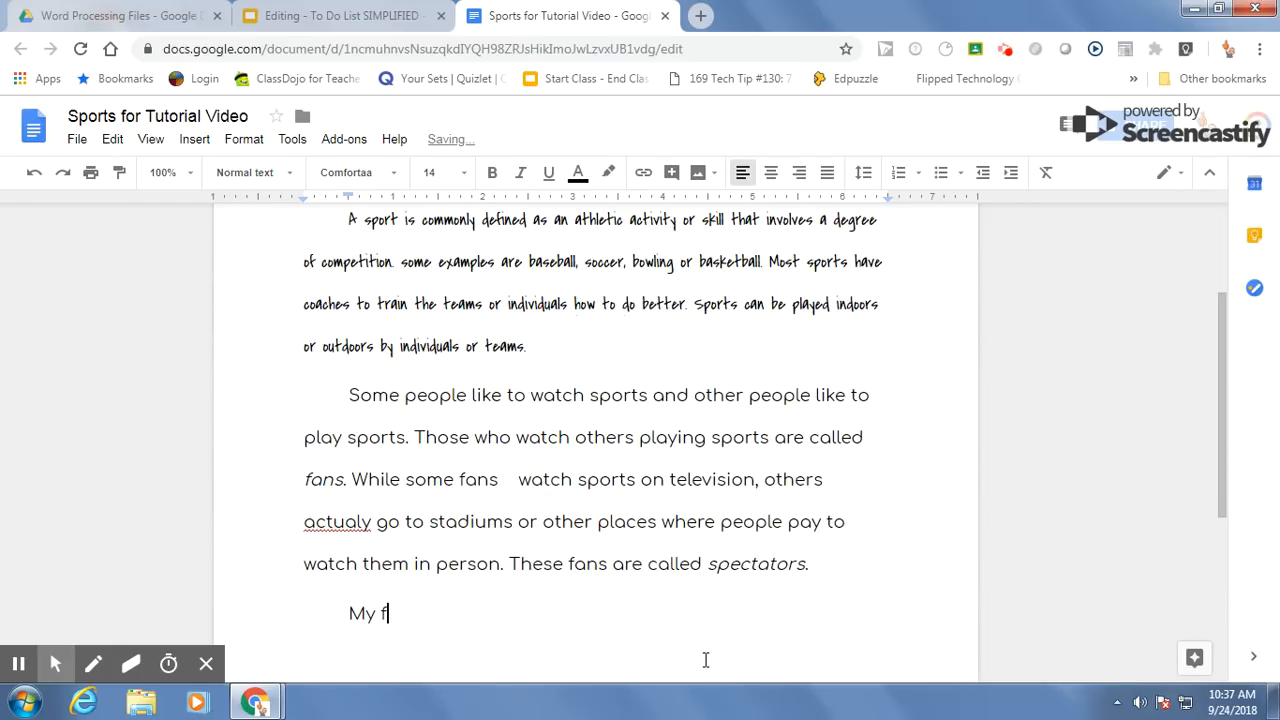
type("rite sport is football")
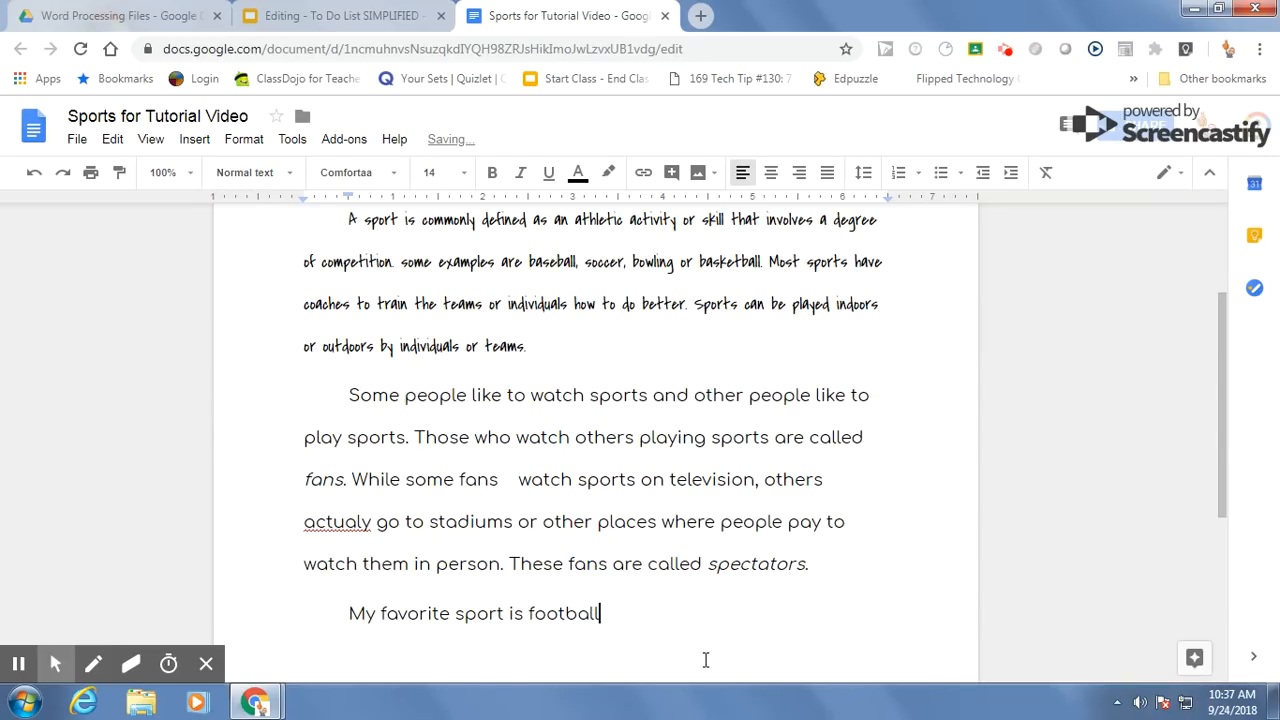
type(".")
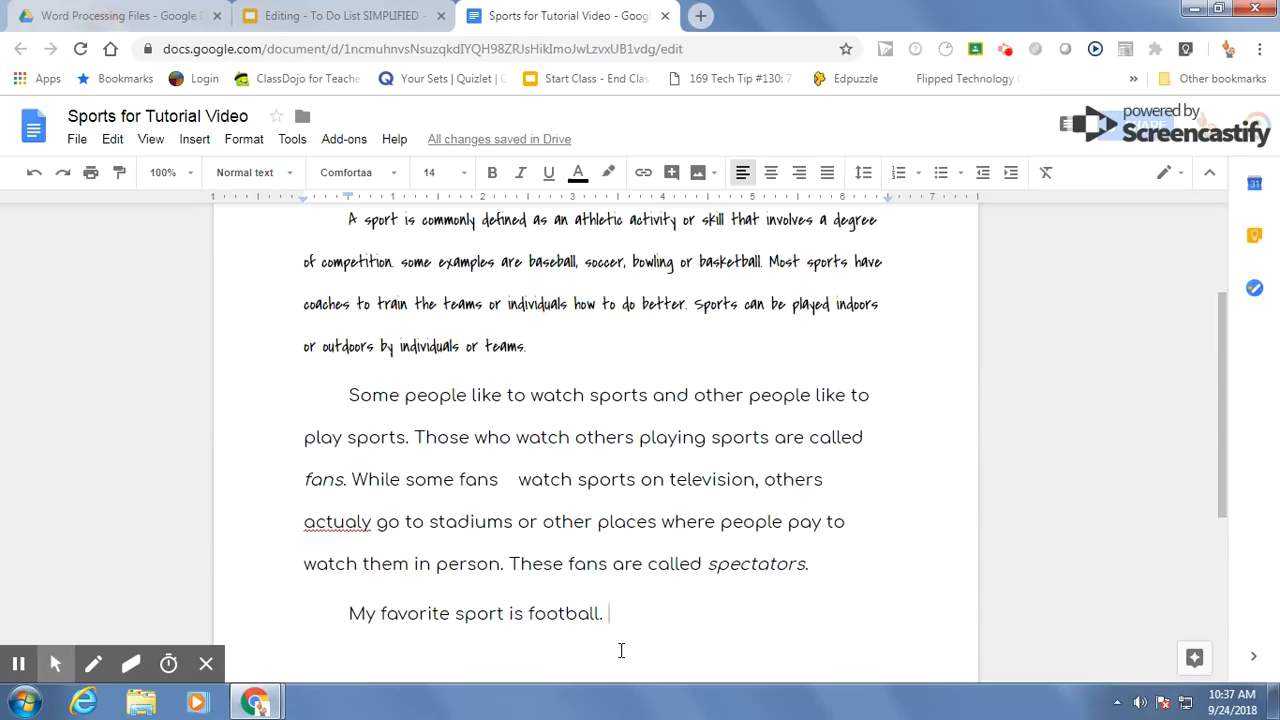
Step: Check the to-do list for the last item, and add two line breaks after the football sentence in the Sports document
left_click(340, 18)
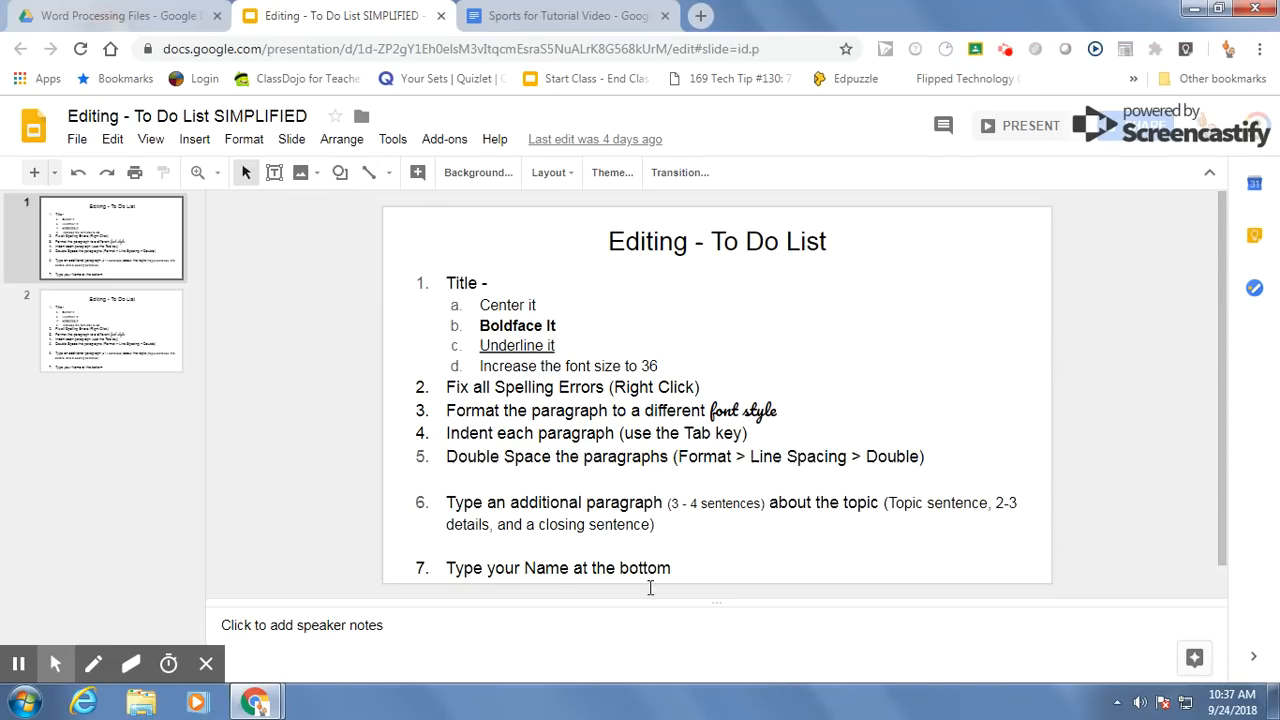
left_click(580, 22)
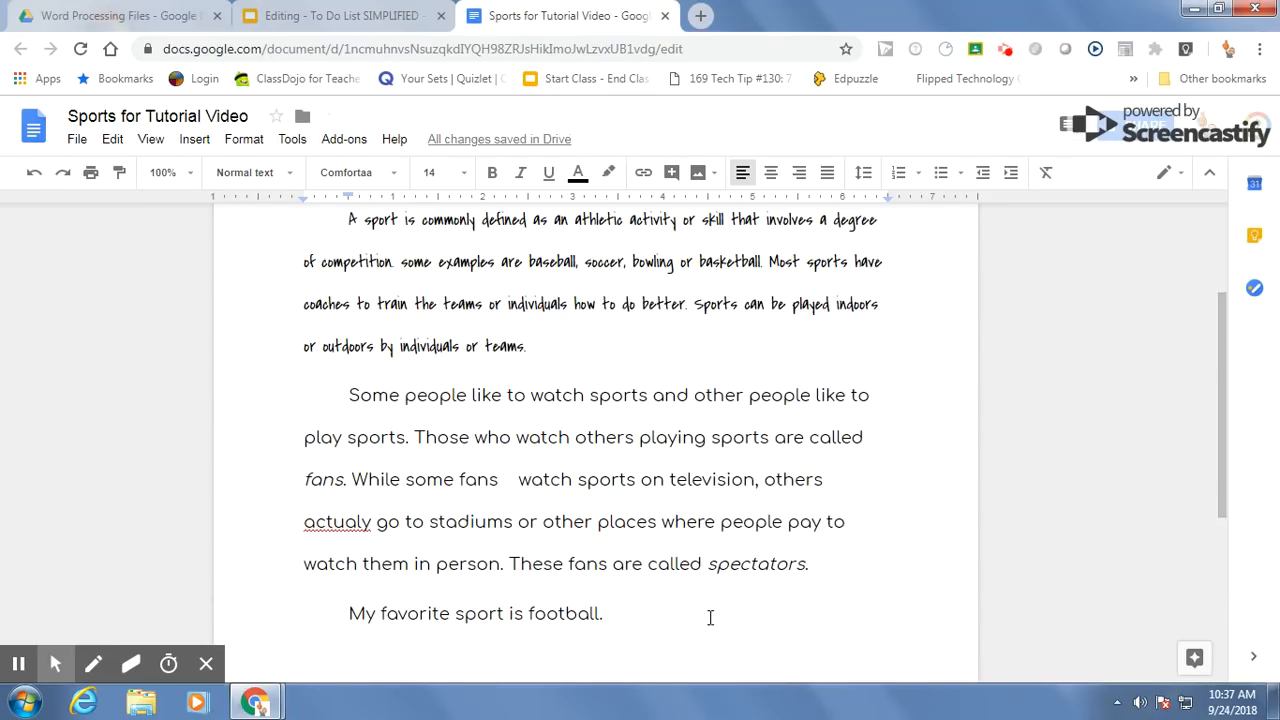
scroll(580, 543, "down", 1)
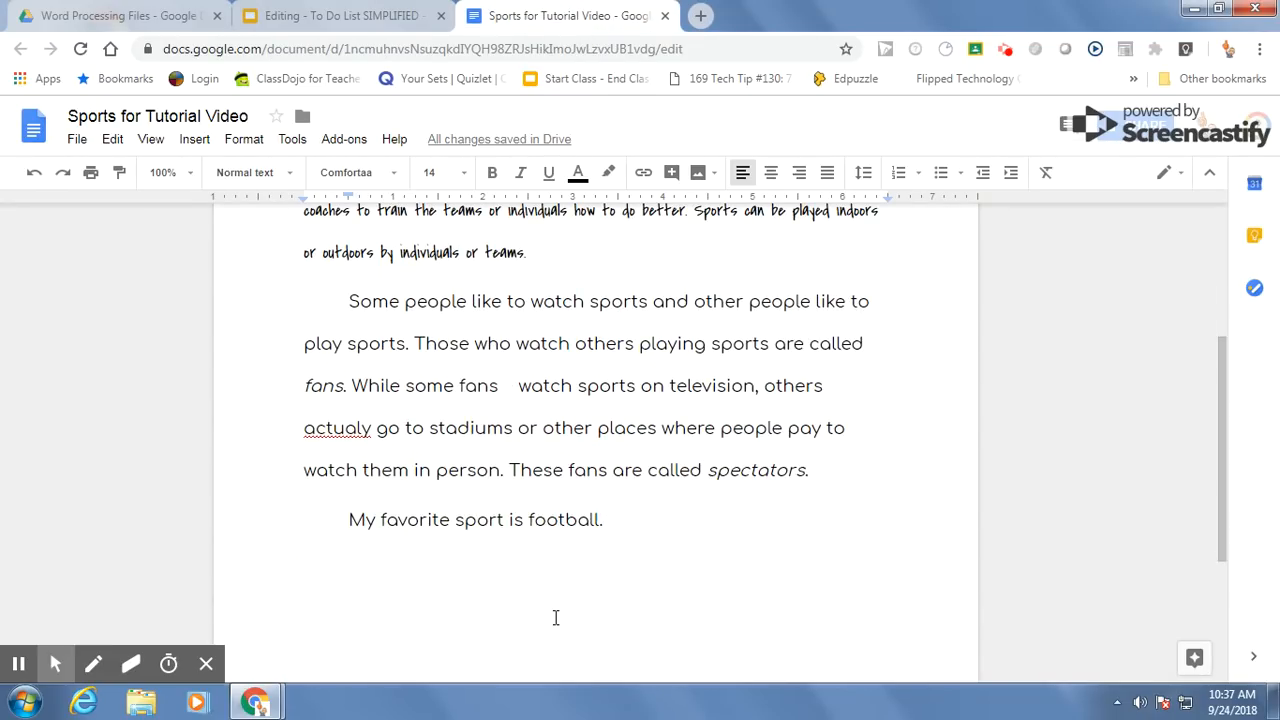
key("Return")
key("Return")
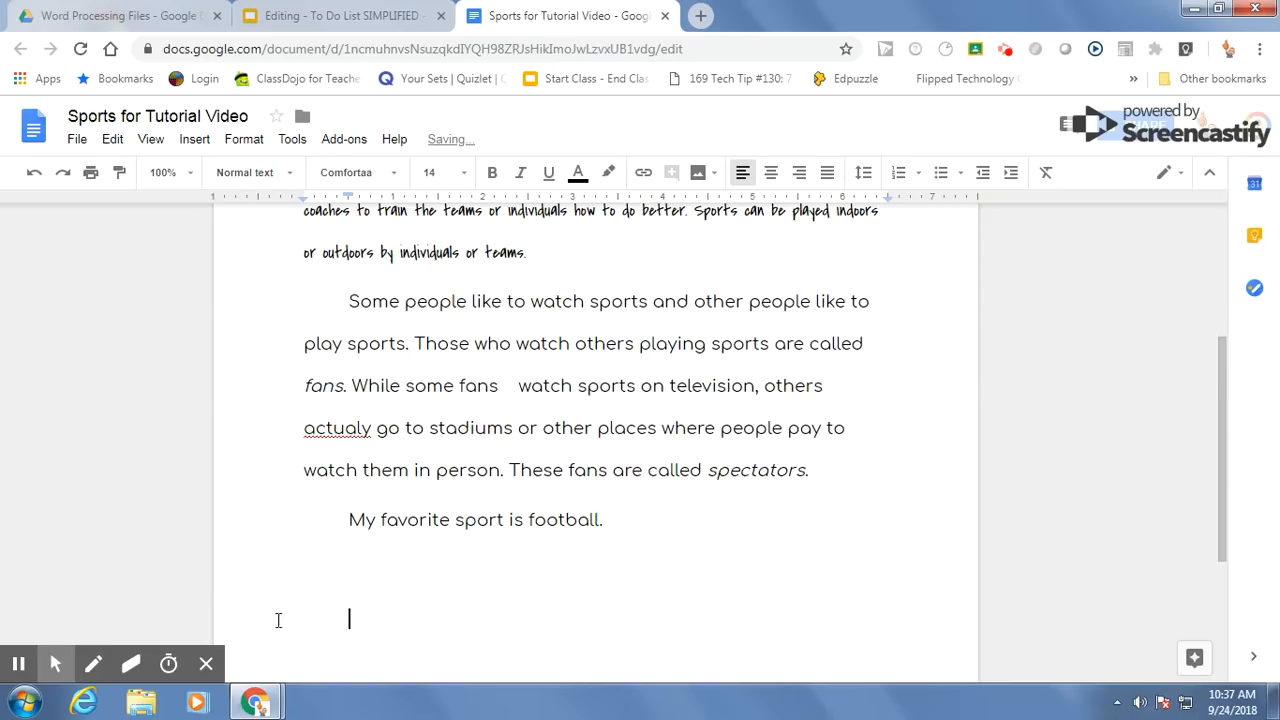